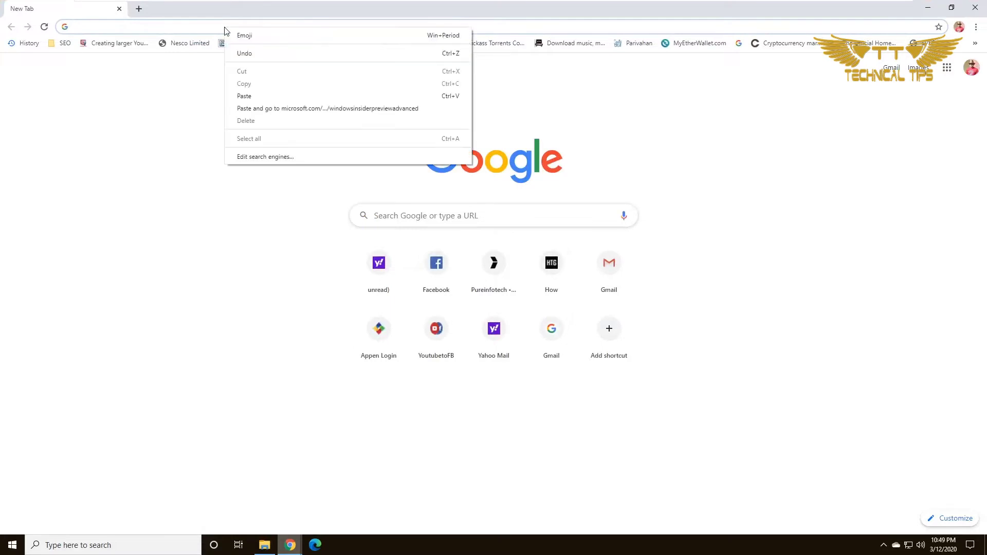
# Step: Load the Windows Insider Preview Downloads page from the pasted download address
pyautogui.click(259, 97)
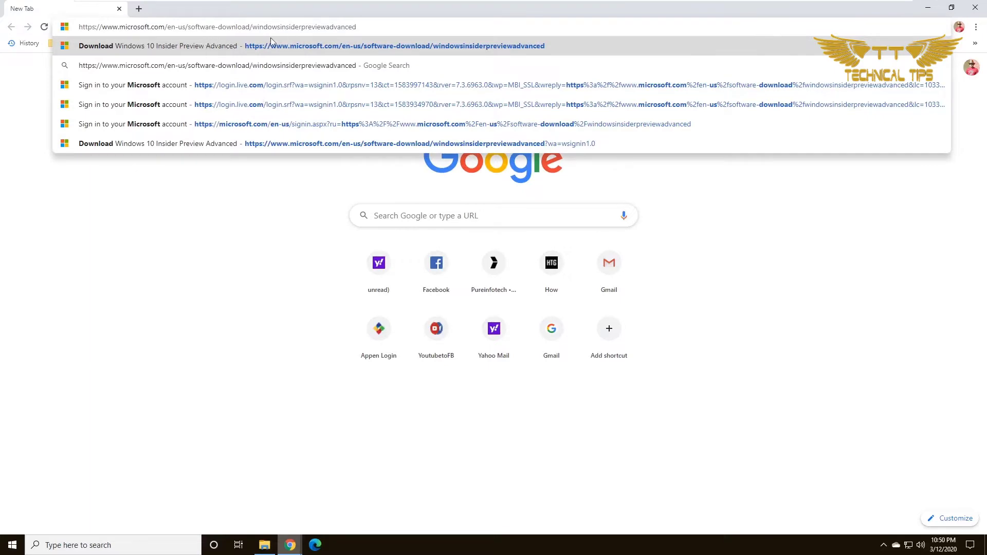
pyautogui.press('Return')
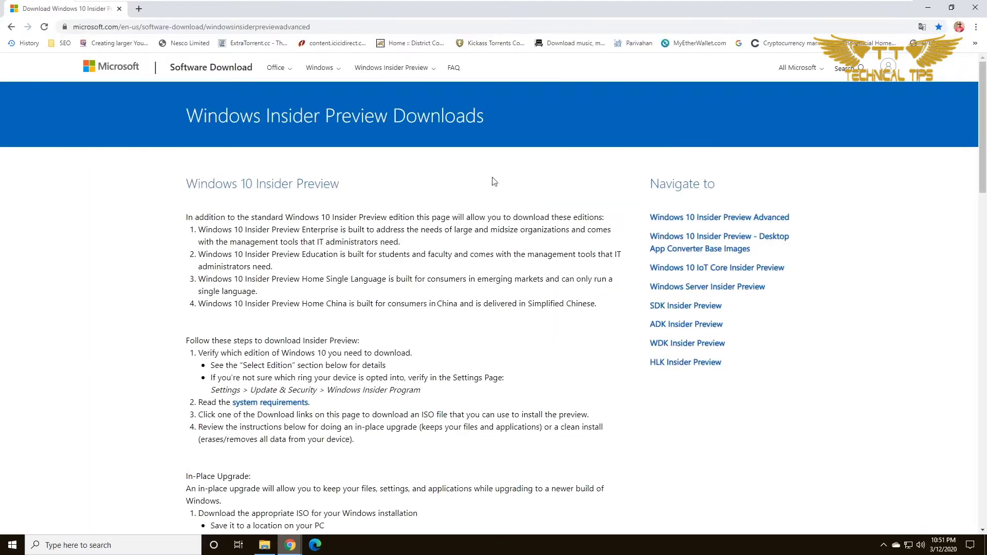
pyautogui.moveTo(983, 144); pyautogui.dragTo(932, 379)
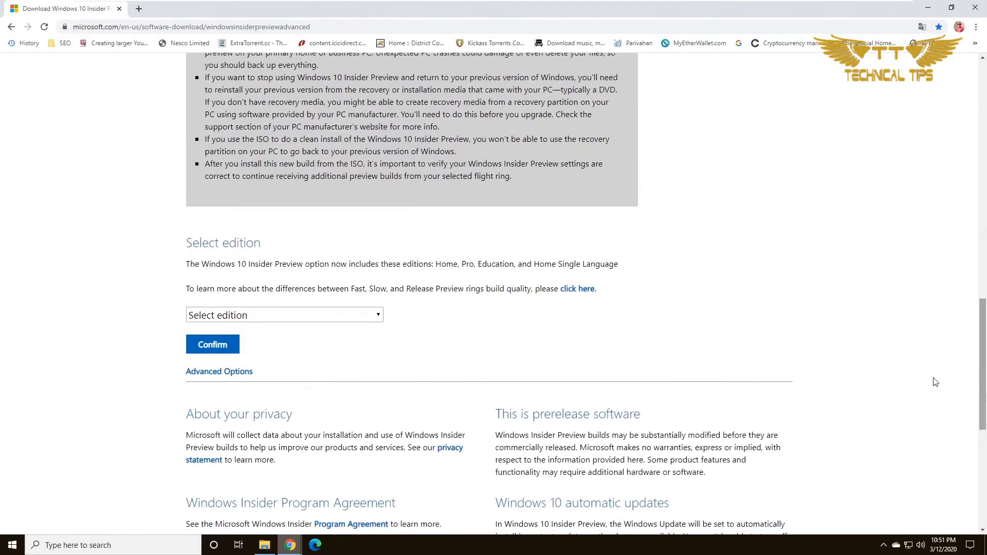
# Step: Select Windows 10 Insider Preview (SLOW) Build 19041 with English as the product language
pyautogui.click(304, 319)
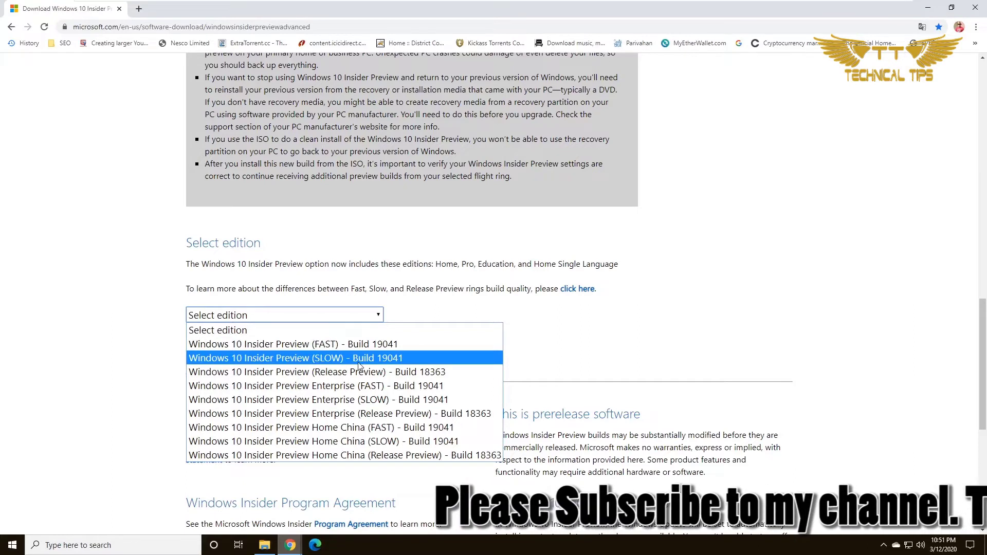
pyautogui.click(399, 358)
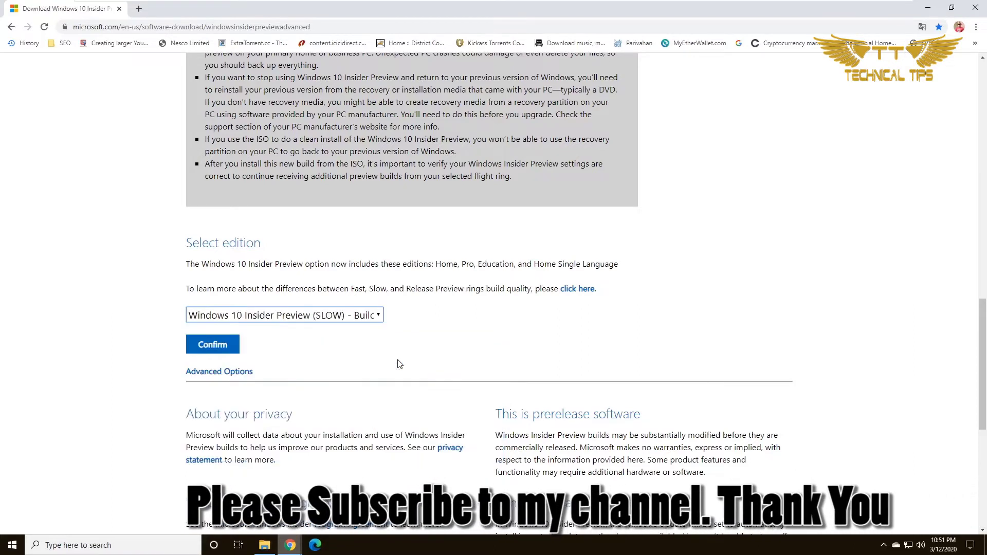
pyautogui.click(226, 347)
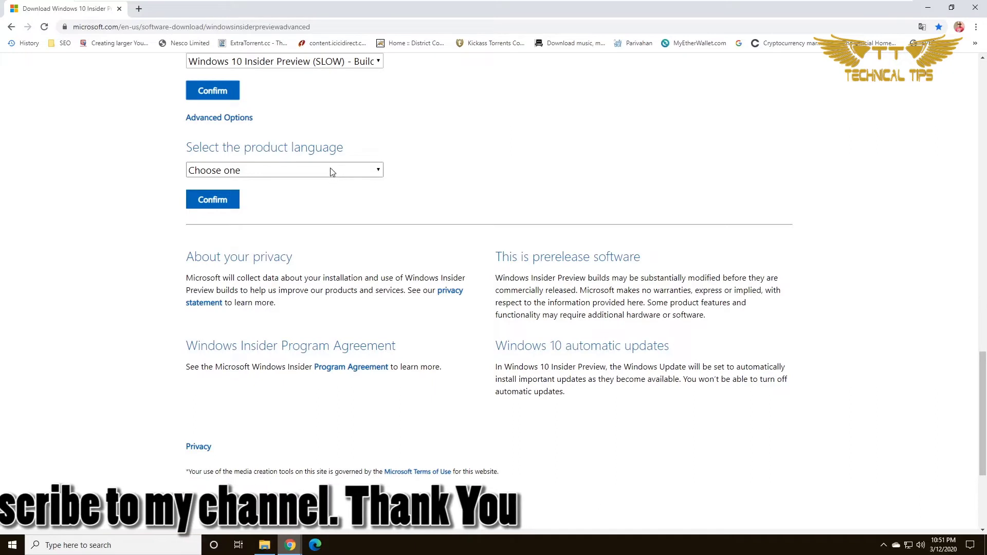
pyautogui.click(330, 169)
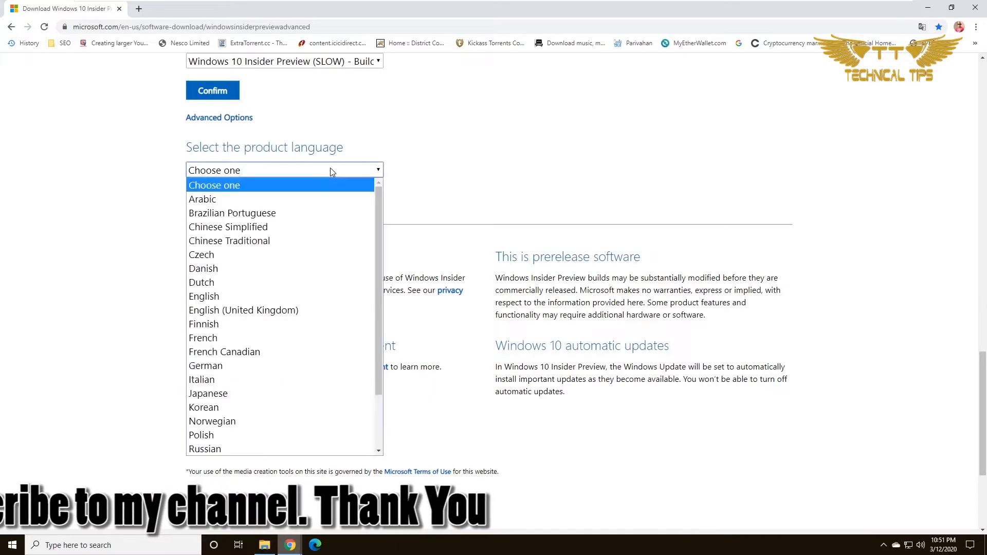
pyautogui.click(239, 297)
pyautogui.click(221, 200)
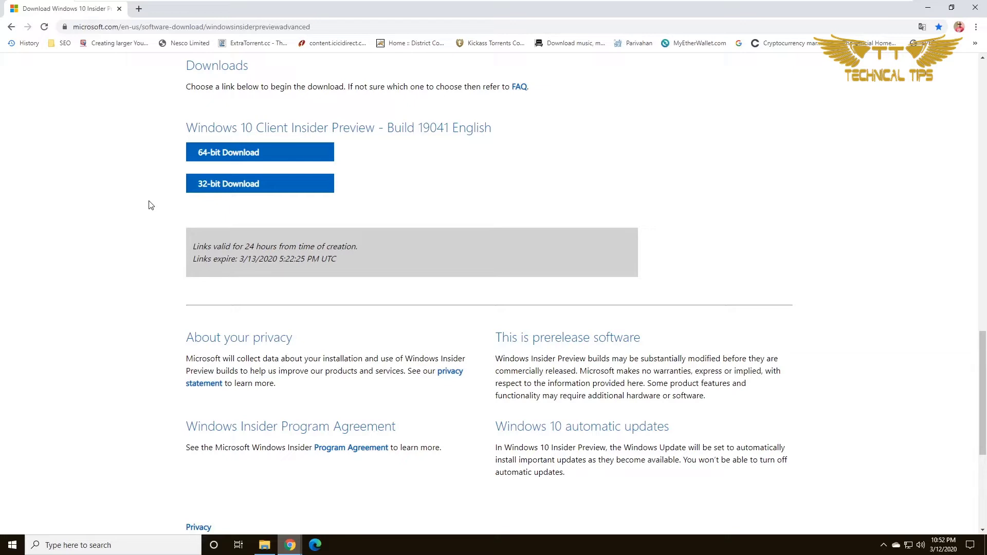
# Step: Start and then cancel the 64-bit Windows10_Insider ISO download, and bring up File Explorer
pyautogui.click(231, 154)
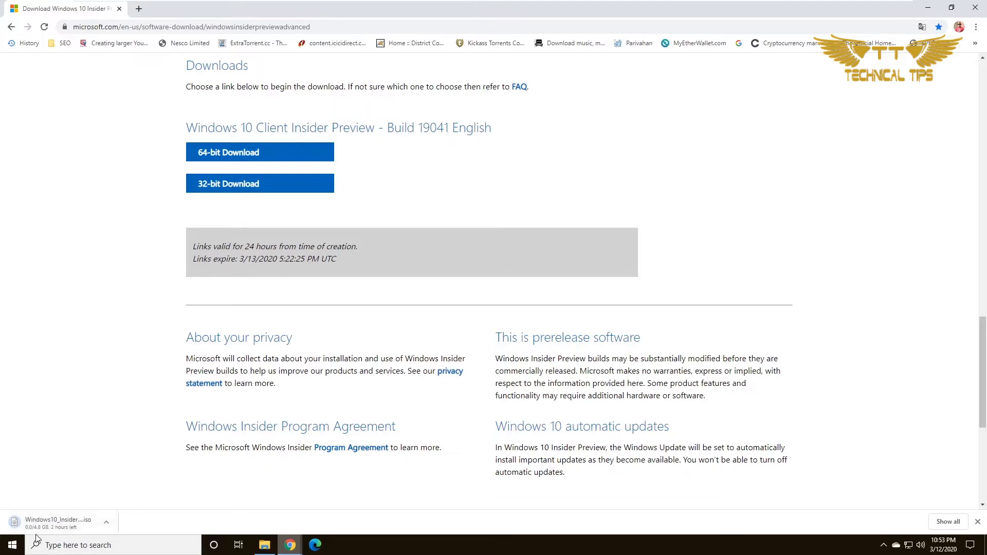
pyautogui.click(109, 521)
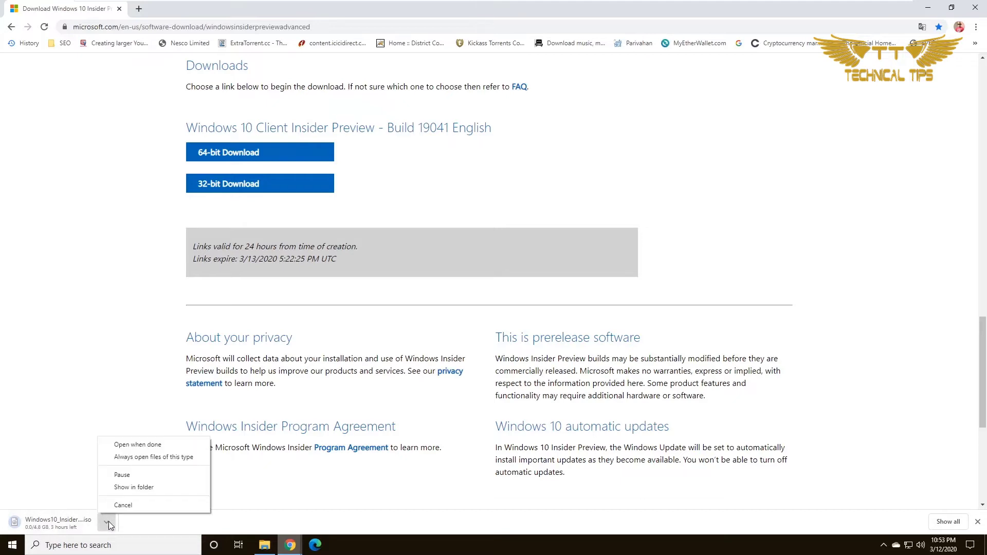
pyautogui.click(131, 505)
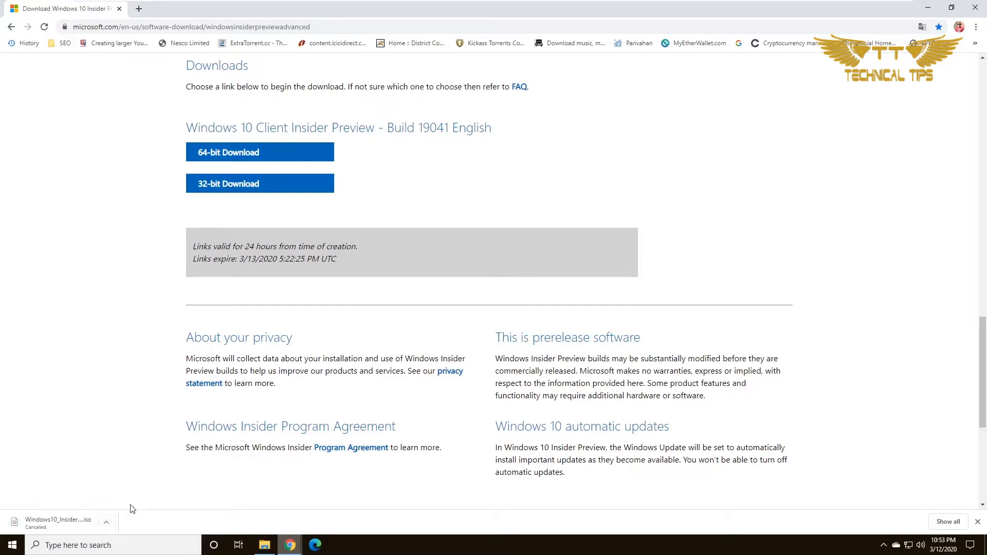
pyautogui.click(262, 546)
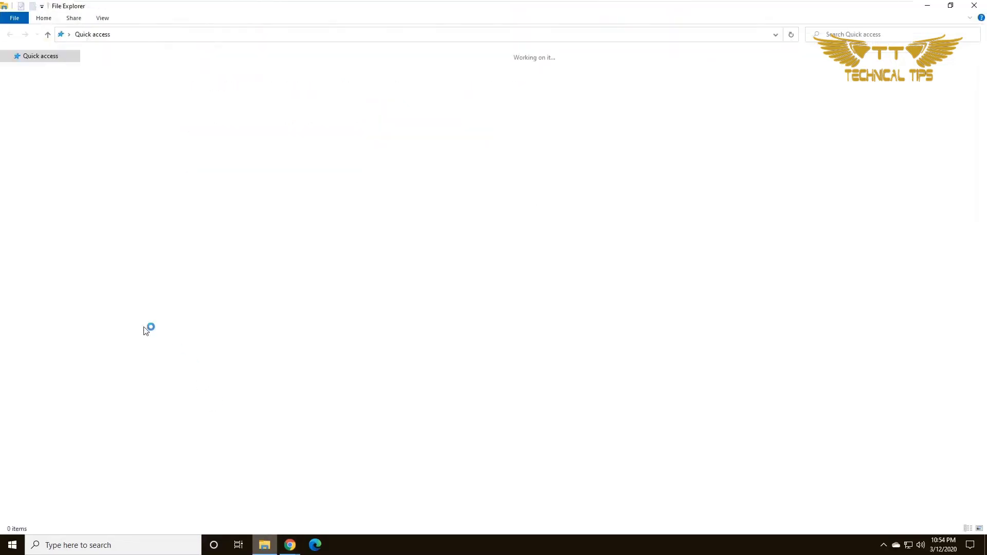
# Step: Mount the Insider Preview ISO from Downloads and run its setup, approving the UAC prompt
pyautogui.click(51, 86)
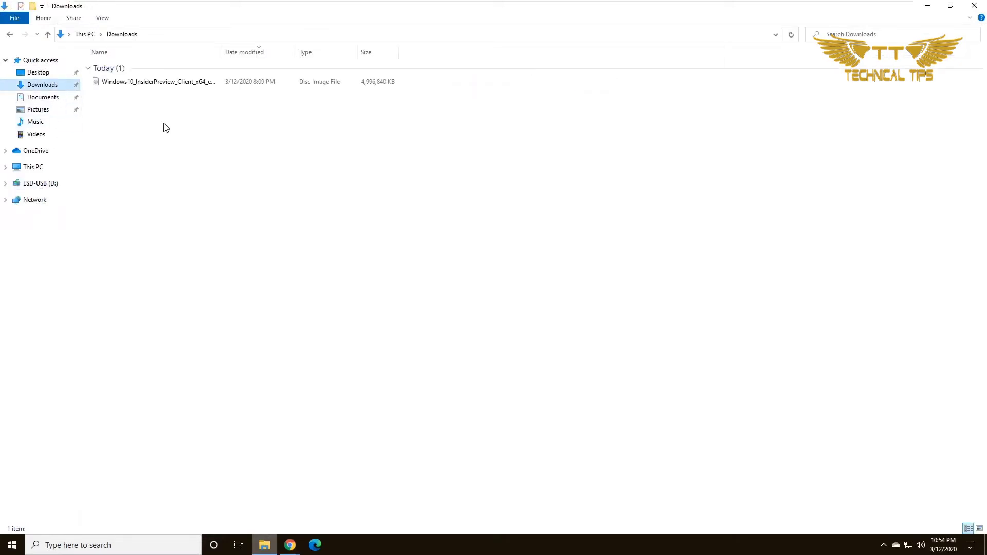
pyautogui.doubleClick(174, 82)
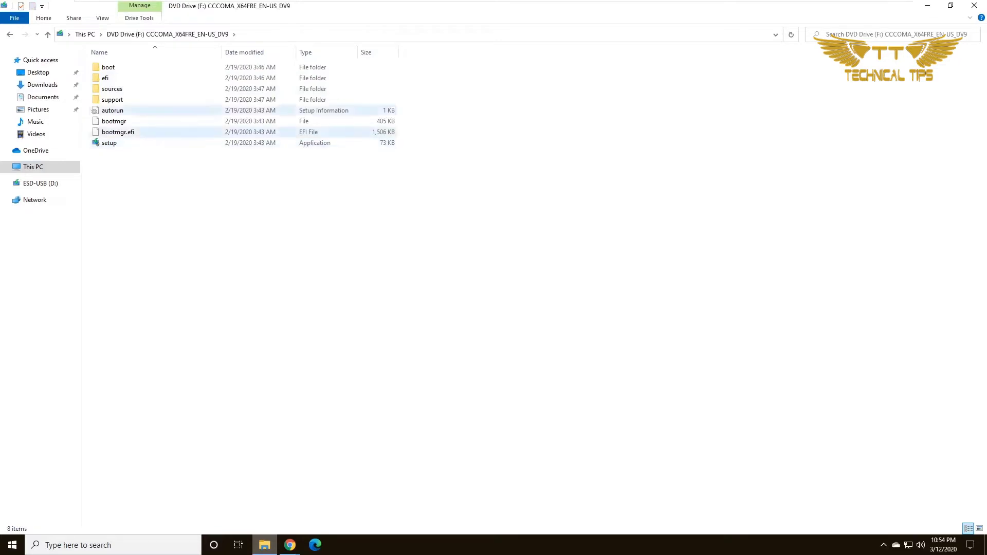
pyautogui.doubleClick(109, 143)
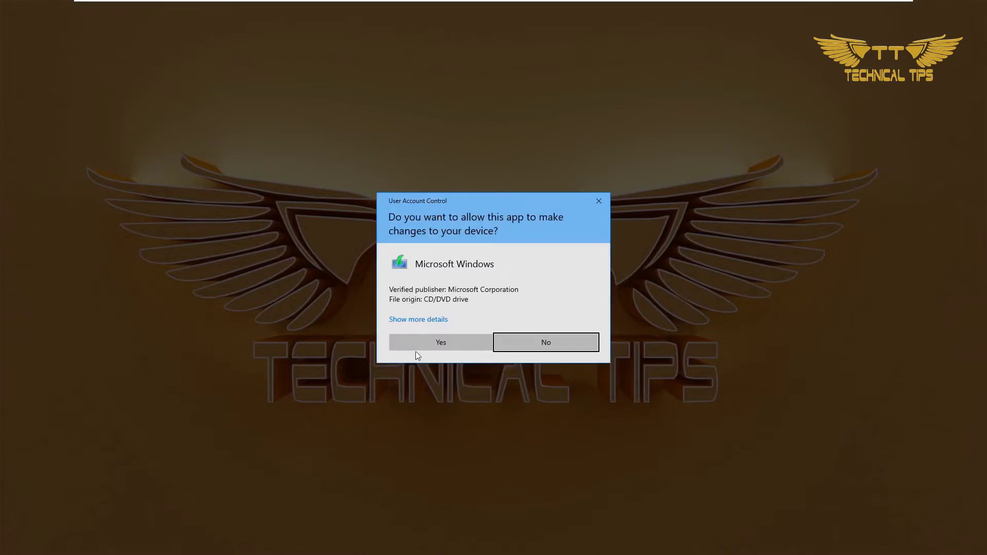
pyautogui.click(417, 345)
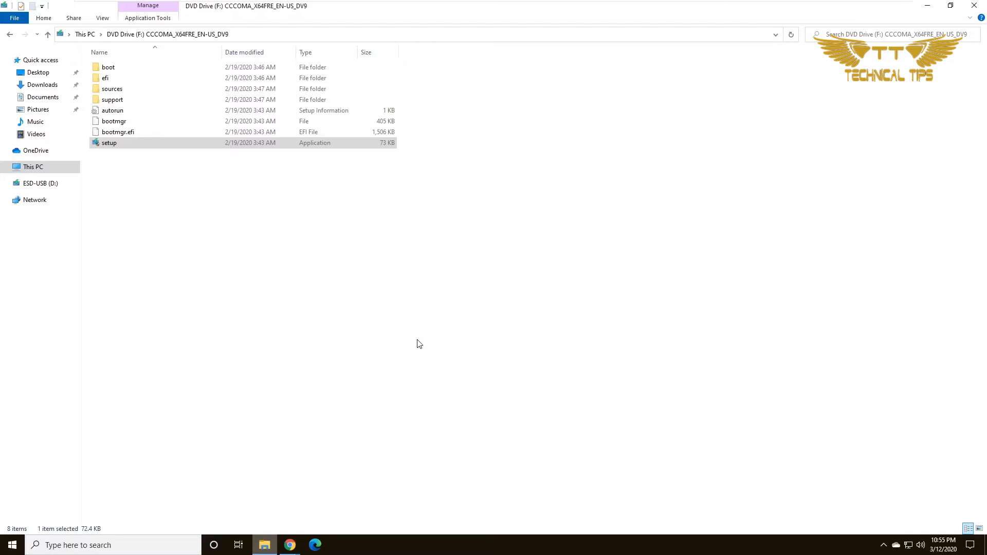
pyautogui.click(926, 9)
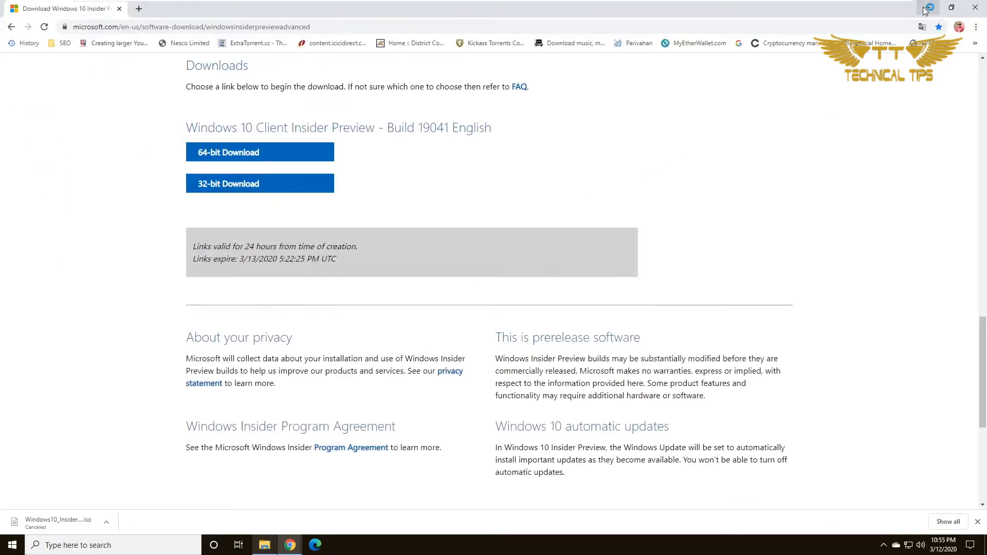
# Step: Continue past the Install Windows 10 intro and update check, and accept the license terms
pyautogui.click(925, 9)
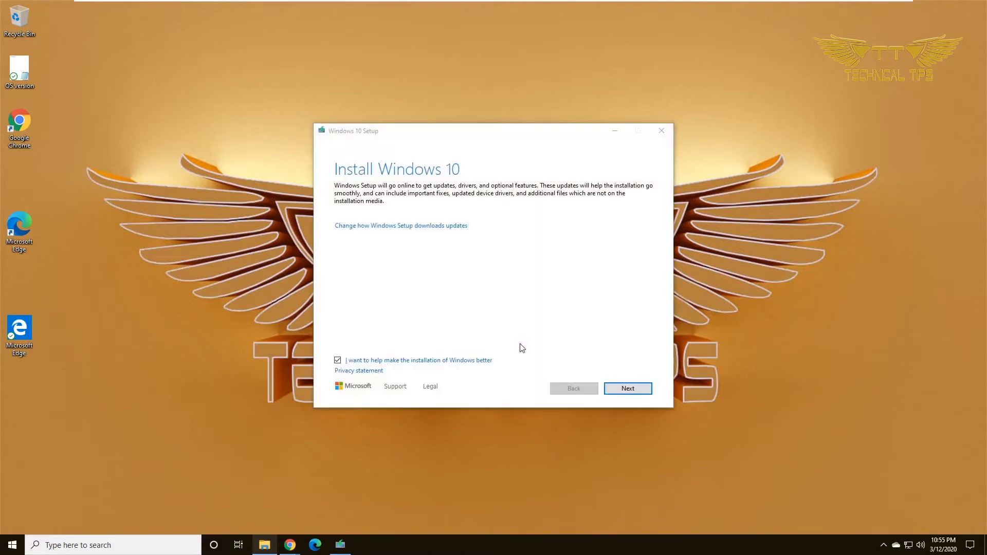
pyautogui.click(628, 393)
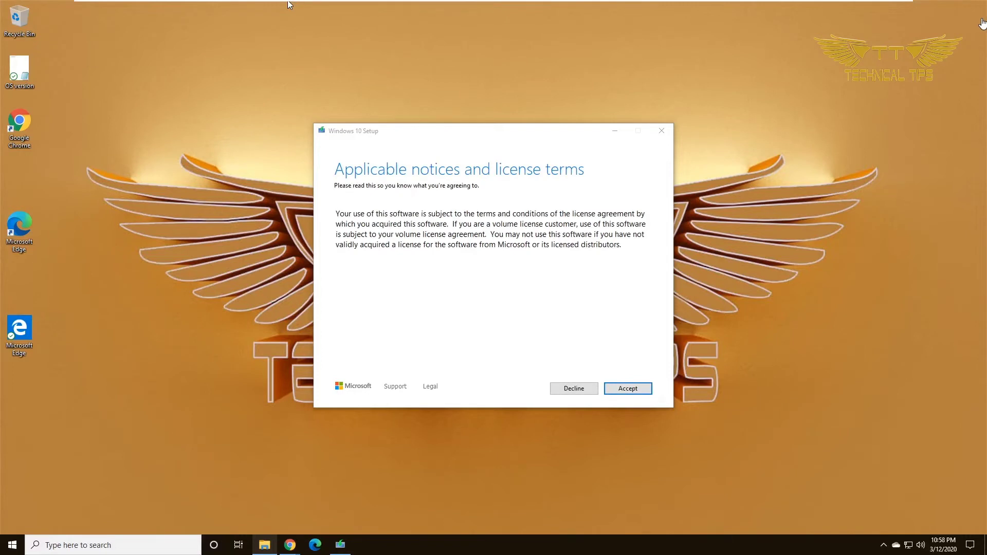
pyautogui.click(631, 392)
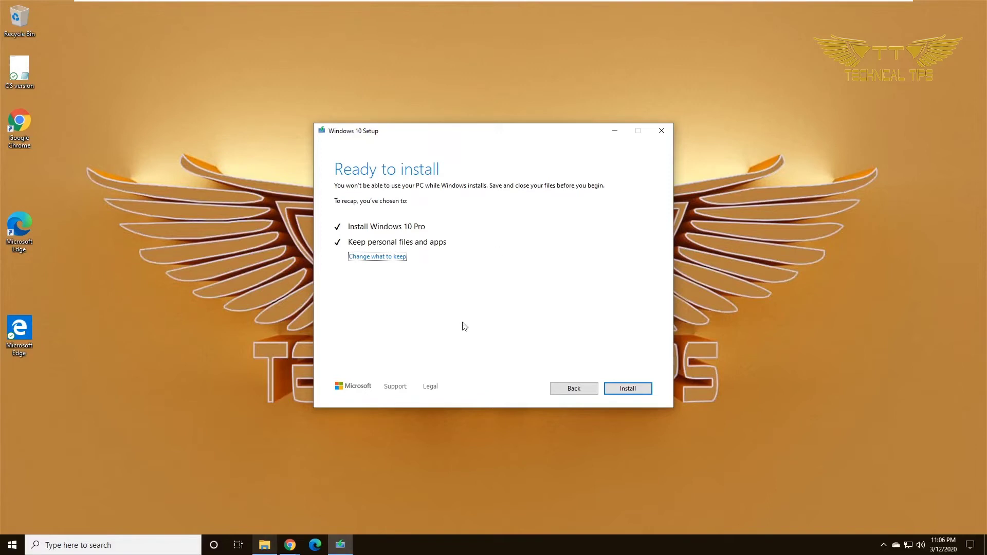
# Step: Change what to keep to Nothing and start installing Windows 10 Pro
pyautogui.click(373, 257)
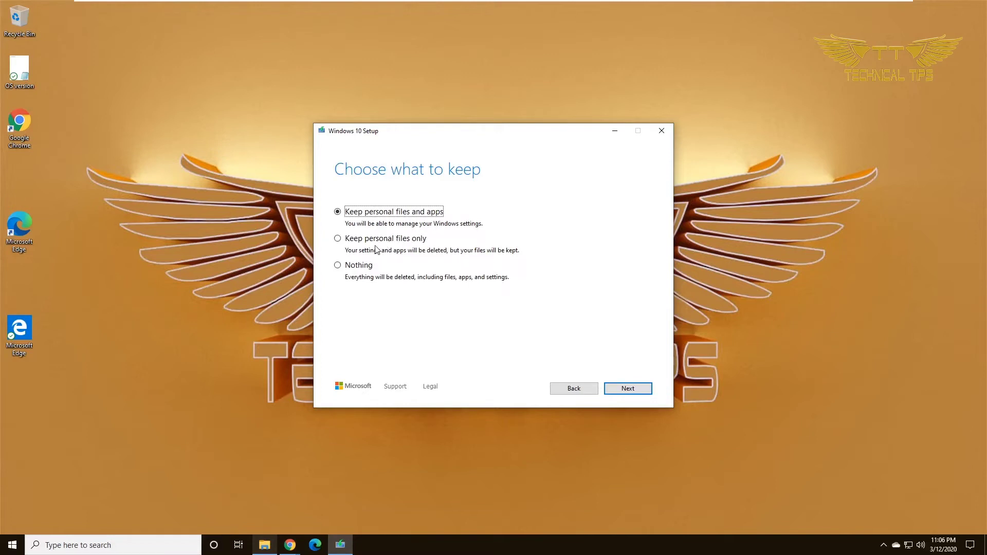
pyautogui.click(338, 266)
pyautogui.click(630, 390)
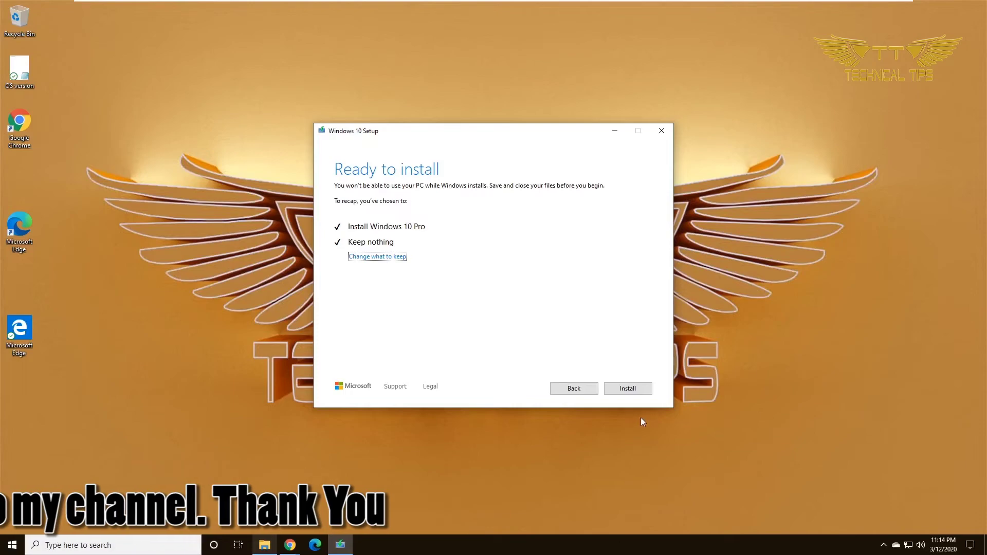
pyautogui.click(628, 388)
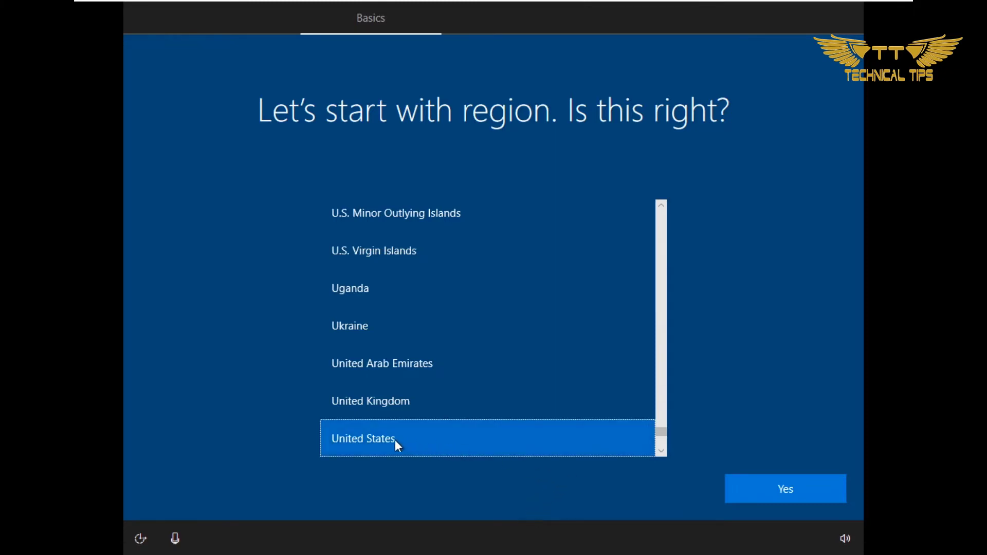
# Step: Confirm United States region and US keyboard layout, skipping a second layout
pyautogui.click(793, 488)
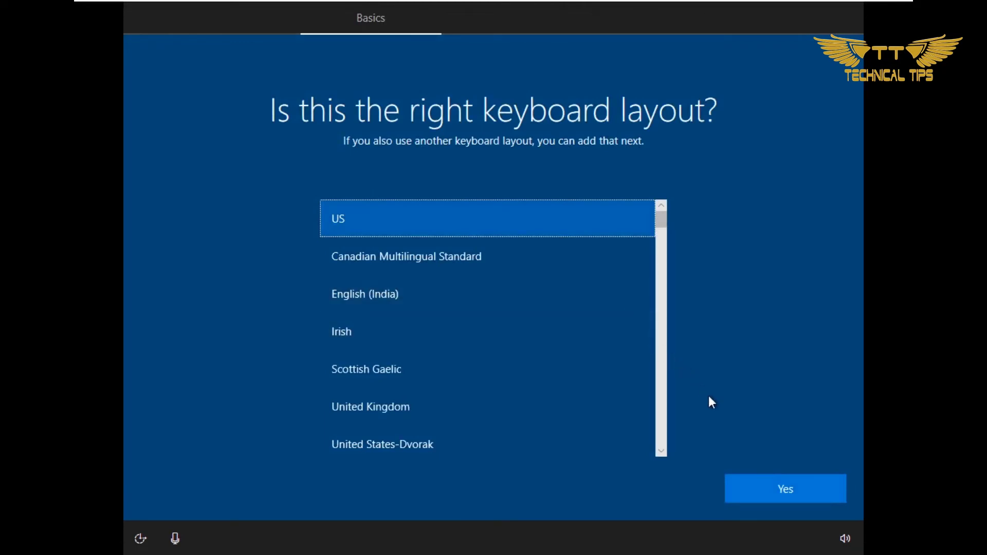
pyautogui.click(785, 492)
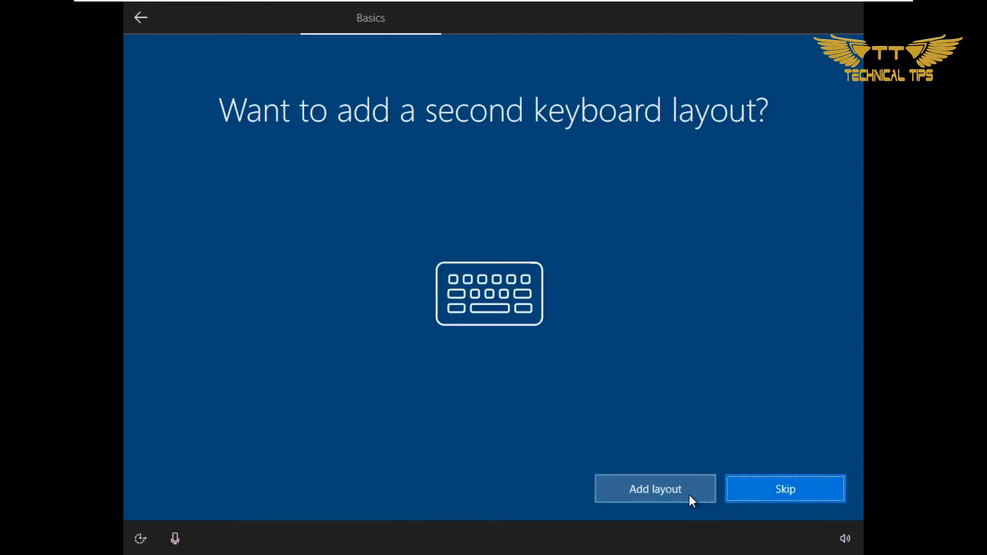
pyautogui.click(776, 502)
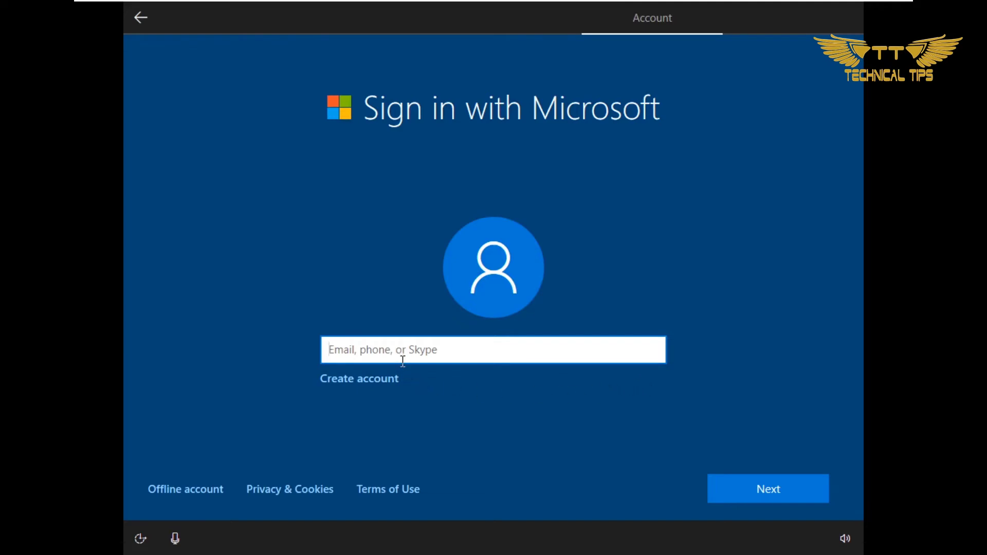
# Step: Back out of the offline-account option and choose to set up for personal use
pyautogui.click(183, 495)
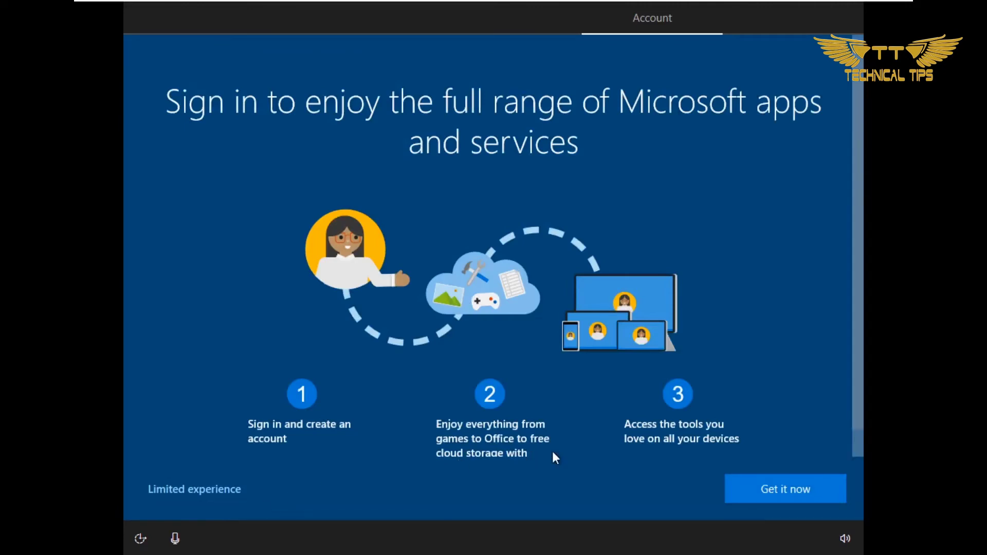
pyautogui.click(200, 495)
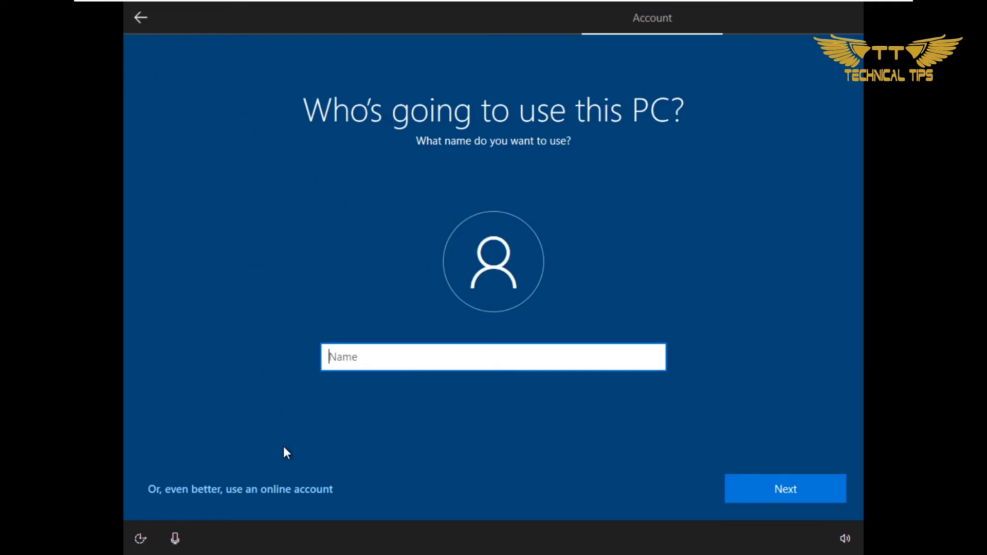
pyautogui.click(221, 489)
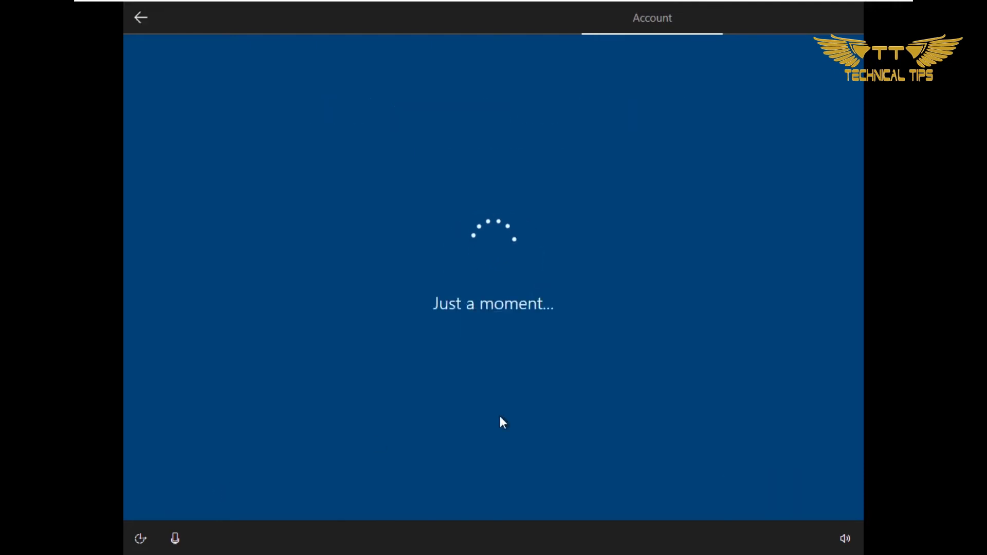
pyautogui.click(506, 240)
pyautogui.click(780, 486)
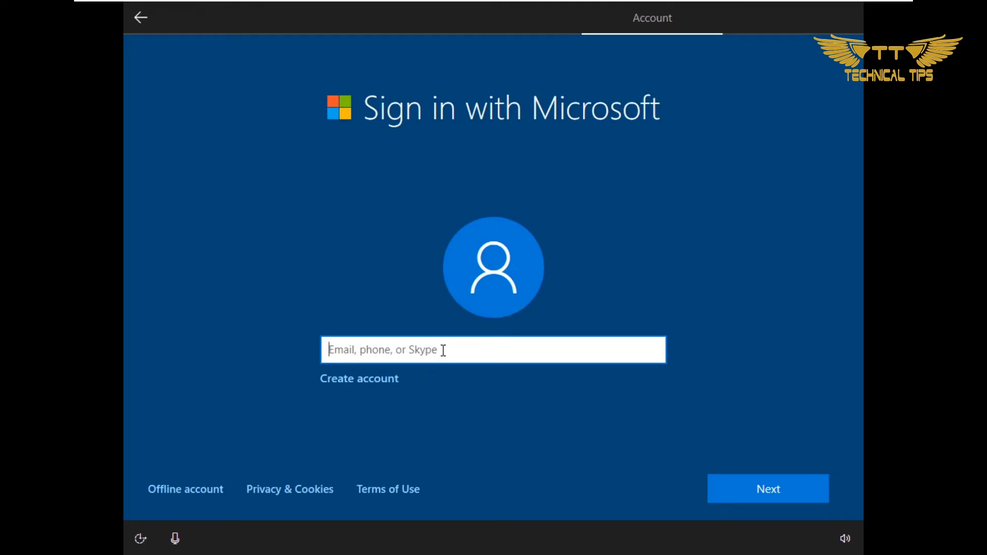
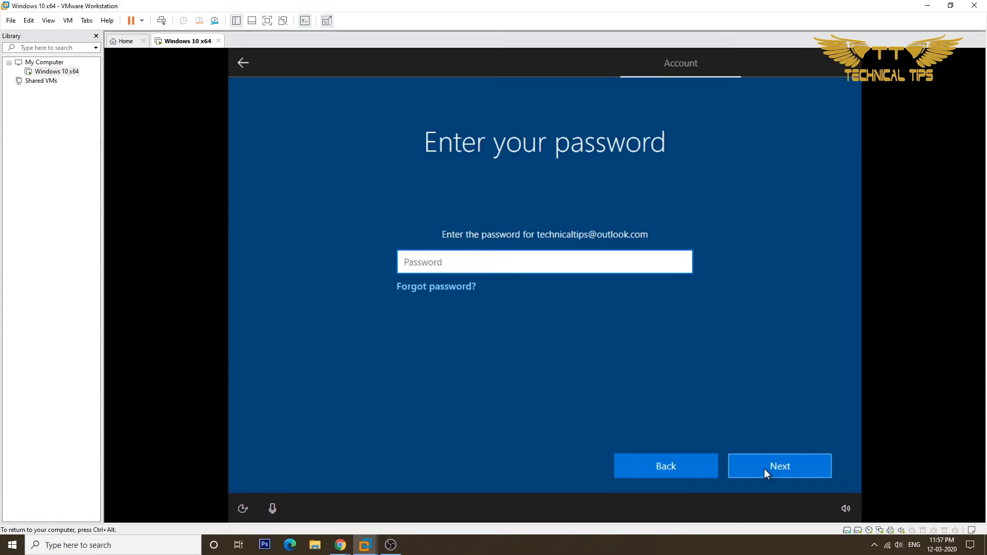
# Step: Sign in with the Microsoft account e-mail address and password
pyautogui.click(760, 467)
pyautogui.hotkey('ctrl', 'alt', 'Return')
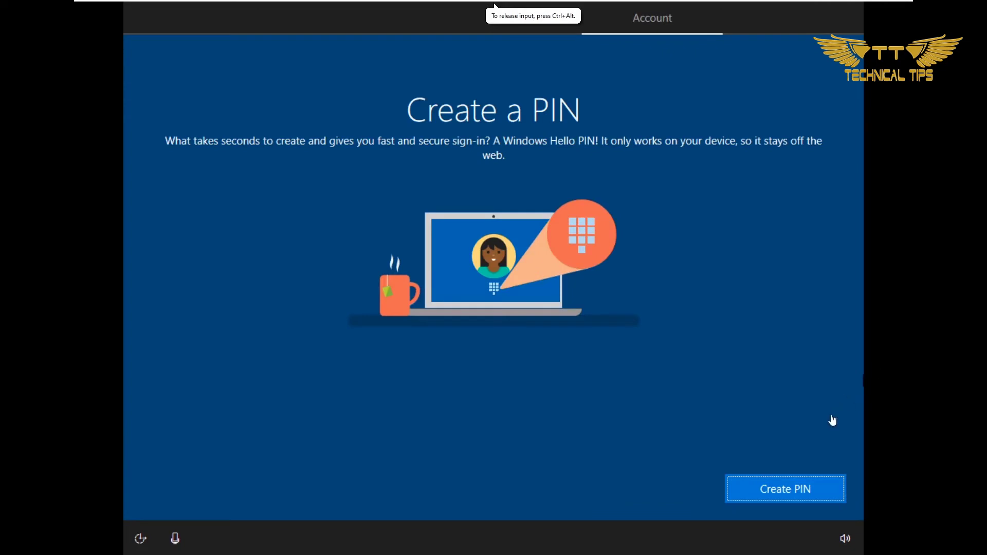
# Step: Create and confirm a four-digit sign-in PIN, then accept the default privacy settings
pyautogui.click(793, 499)
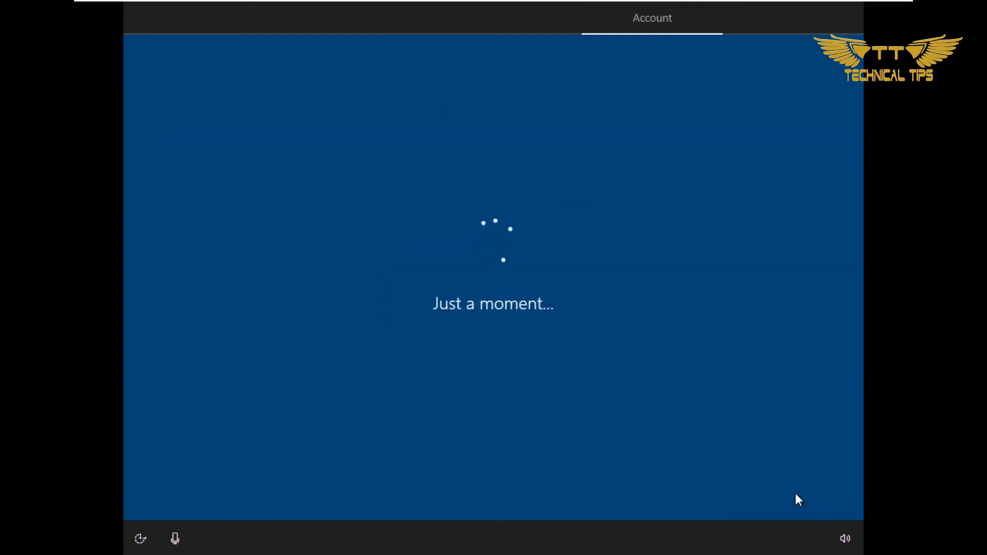
pyautogui.click(507, 299)
pyautogui.click(455, 380)
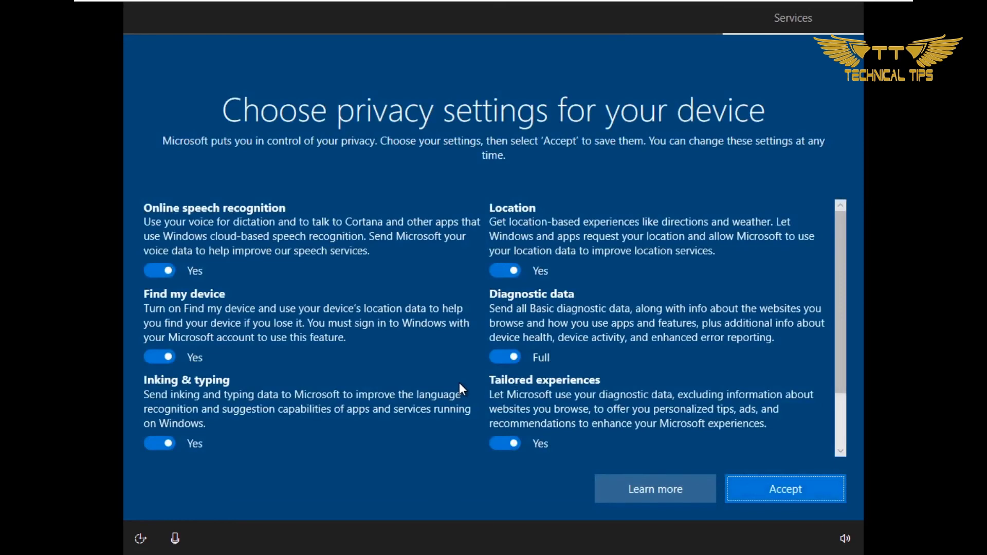
pyautogui.moveTo(838, 247); pyautogui.dragTo(842, 341)
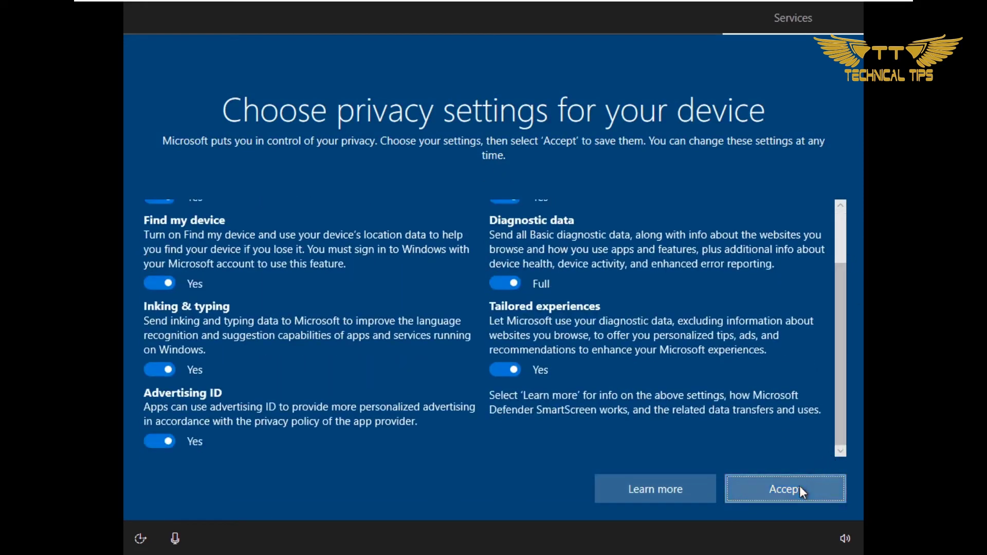
pyautogui.click(799, 487)
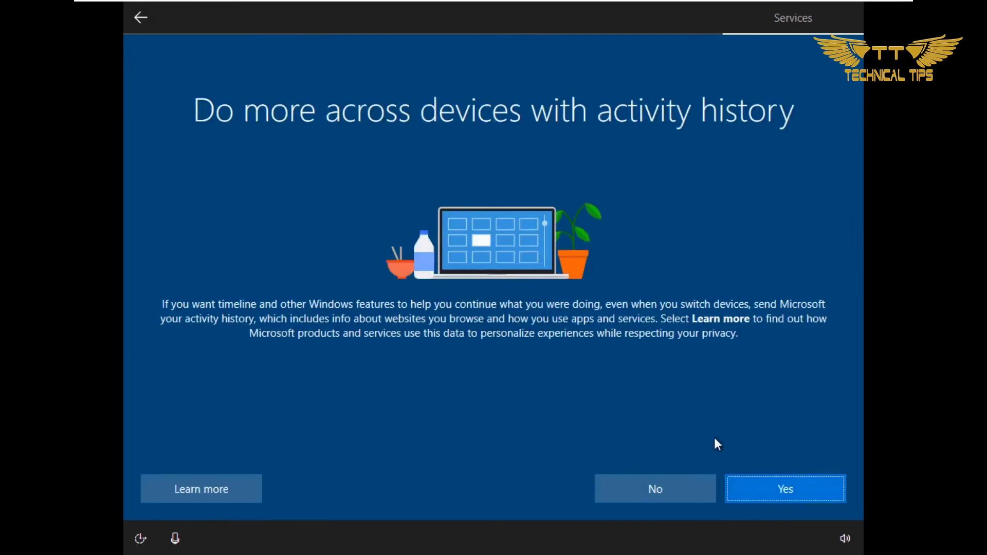
# Step: Allow activity history, postpone phone linking, keep OneDrive backup, and decline the Office 365 trial
pyautogui.click(753, 494)
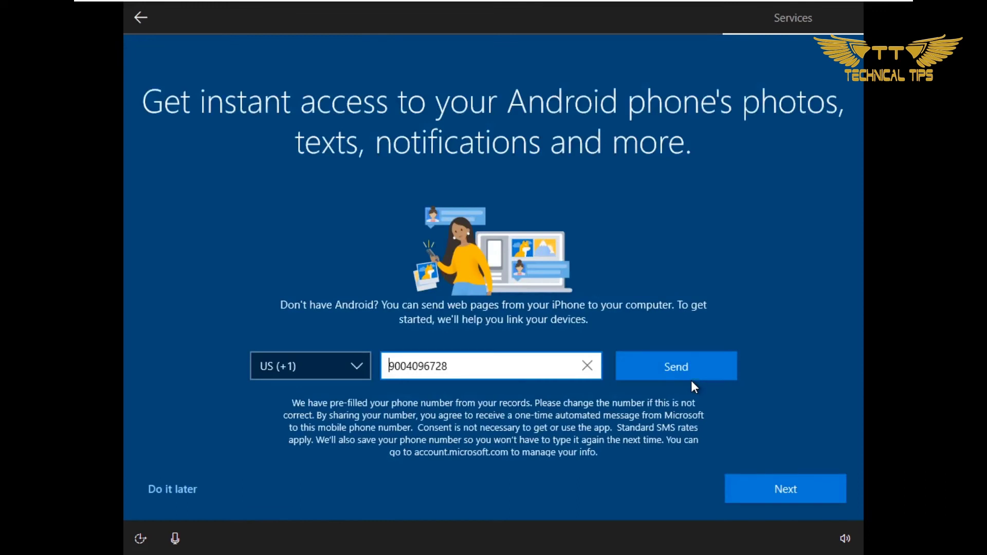
pyautogui.click(165, 489)
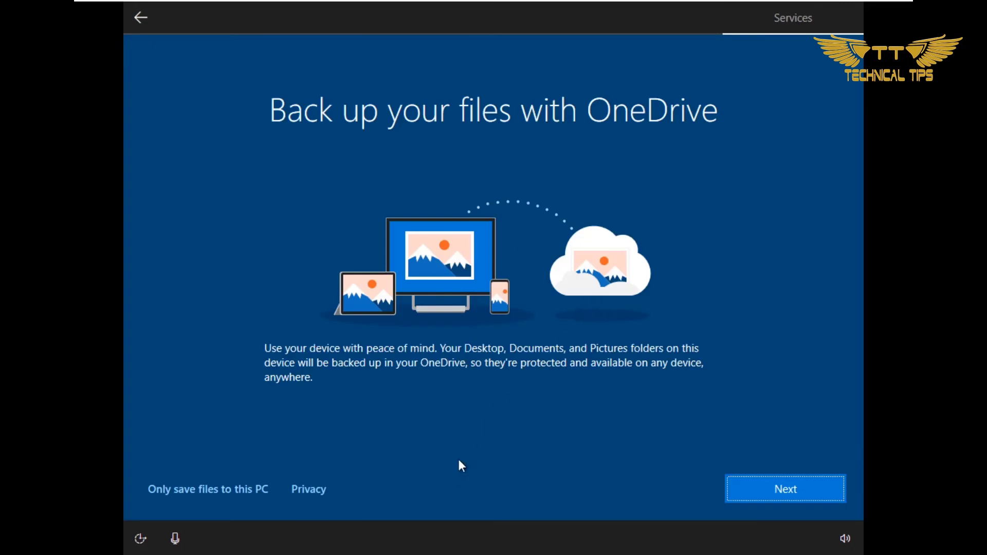
pyautogui.click(802, 503)
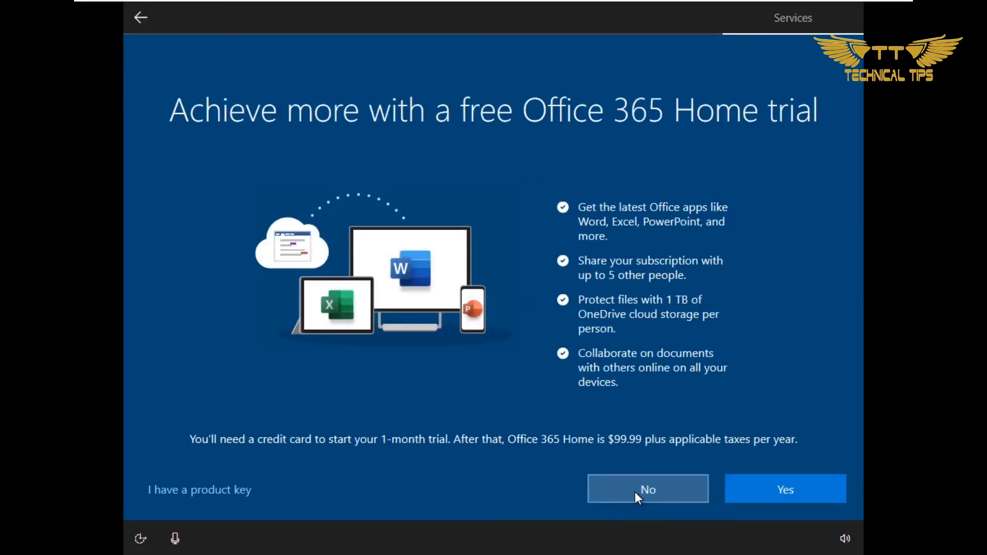
pyautogui.click(634, 491)
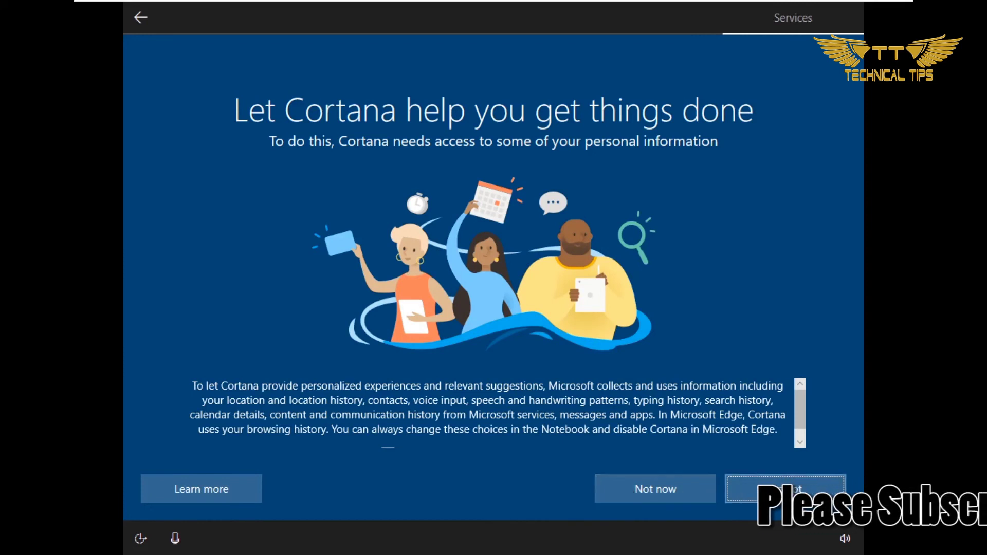
# Step: Choose Not now on the Cortana page and let setup finish to the desktop
pyautogui.click(669, 489)
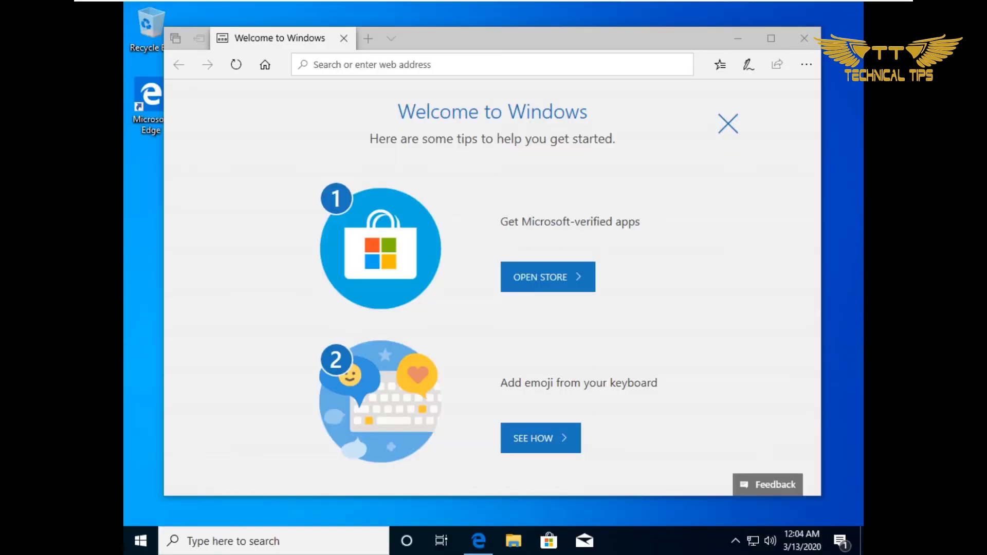
# Step: Close the Welcome to Windows page in Microsoft Edge to reveal the empty desktop
pyautogui.click(808, 39)
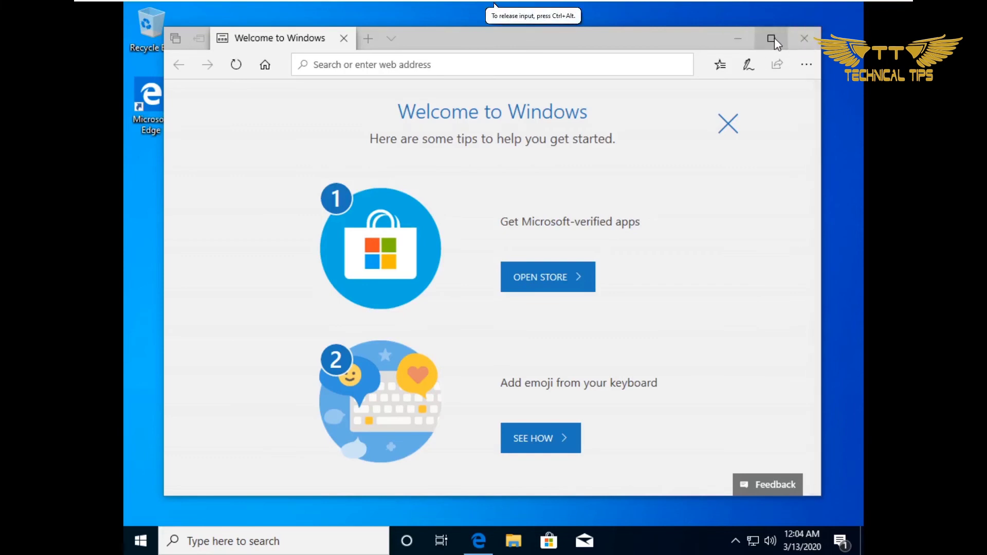
pyautogui.scroll(-15, 718, 234)
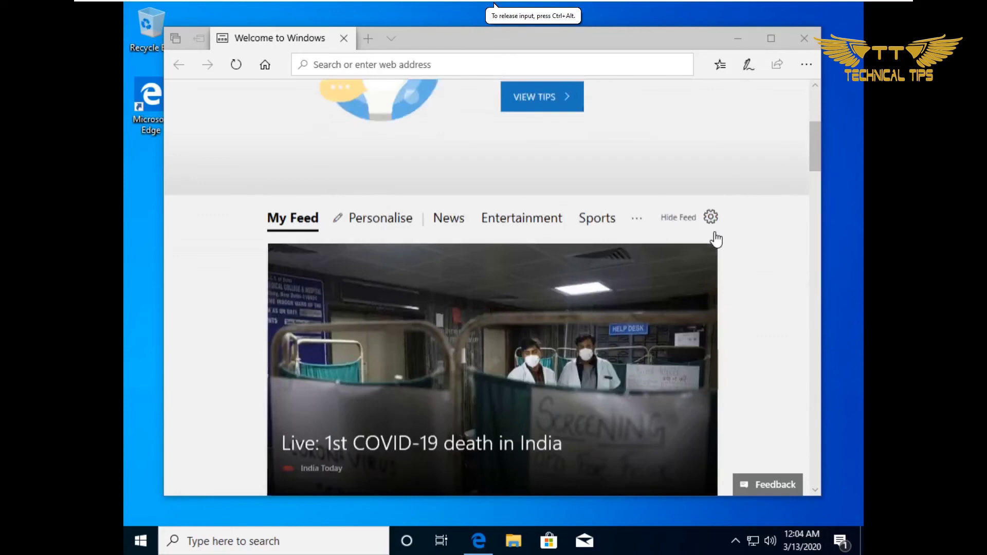
pyautogui.scroll(10, 714, 238)
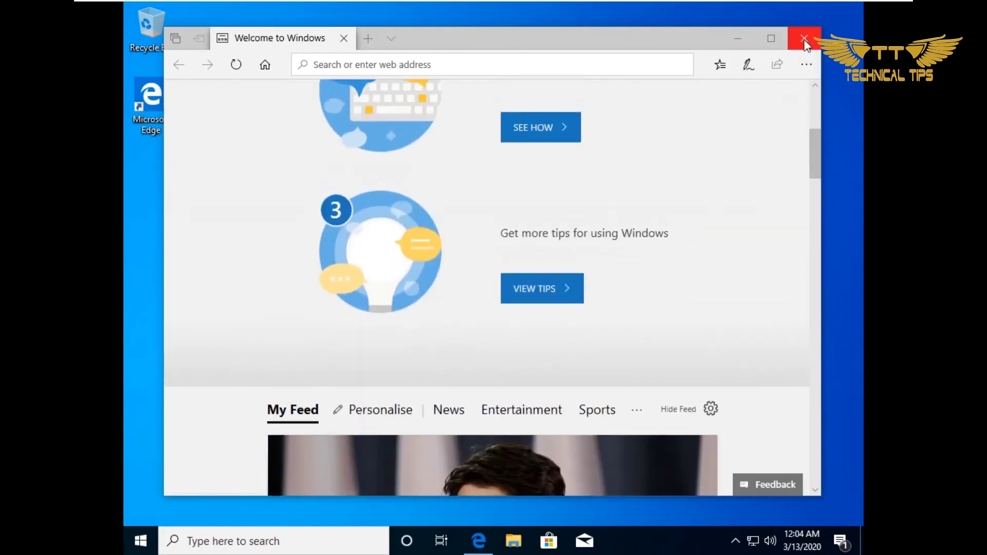
pyautogui.click(804, 39)
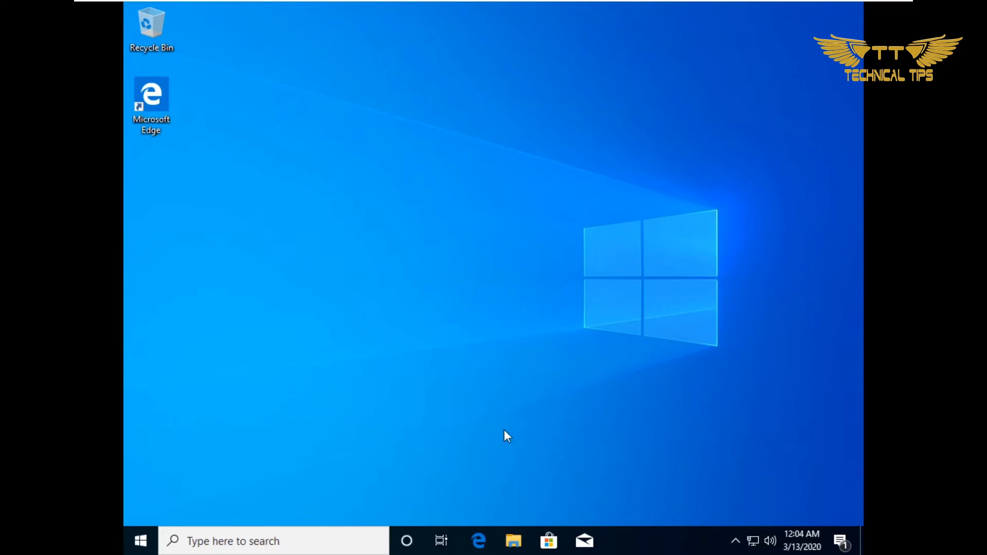
# Step: From the desktop's Display settings, set and keep 1920 × 1080 resolution, then close Settings
pyautogui.rightClick(474, 425)
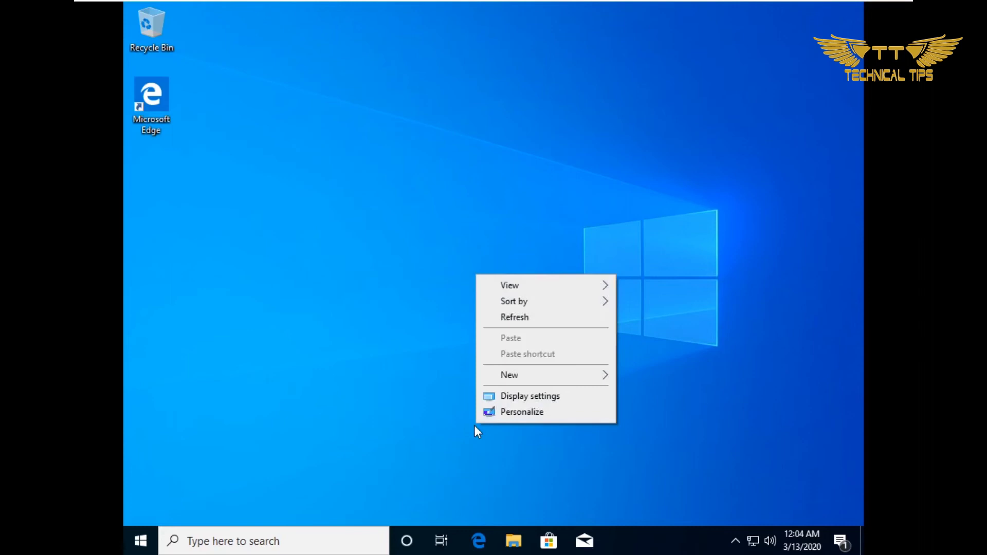
pyautogui.click(513, 399)
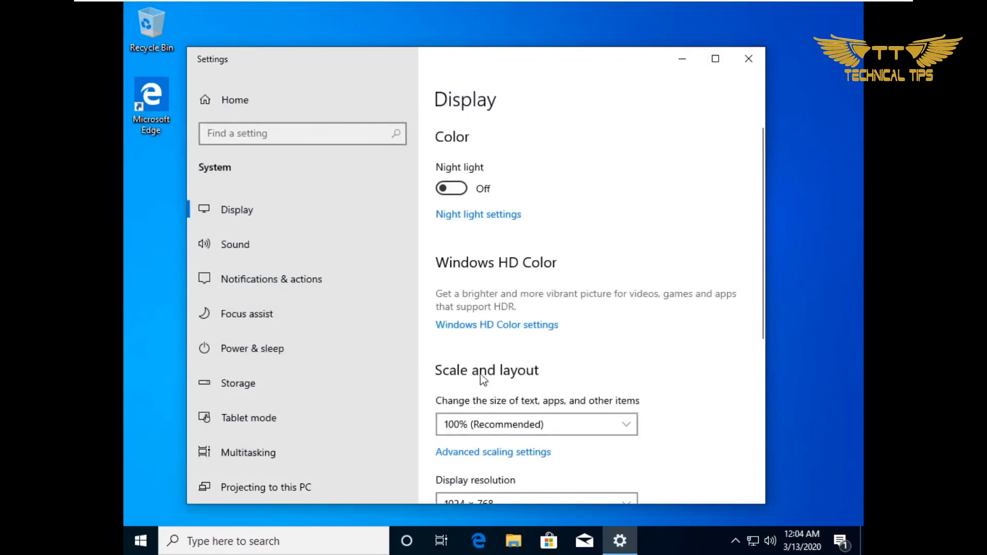
pyautogui.scroll(-3, 528, 400)
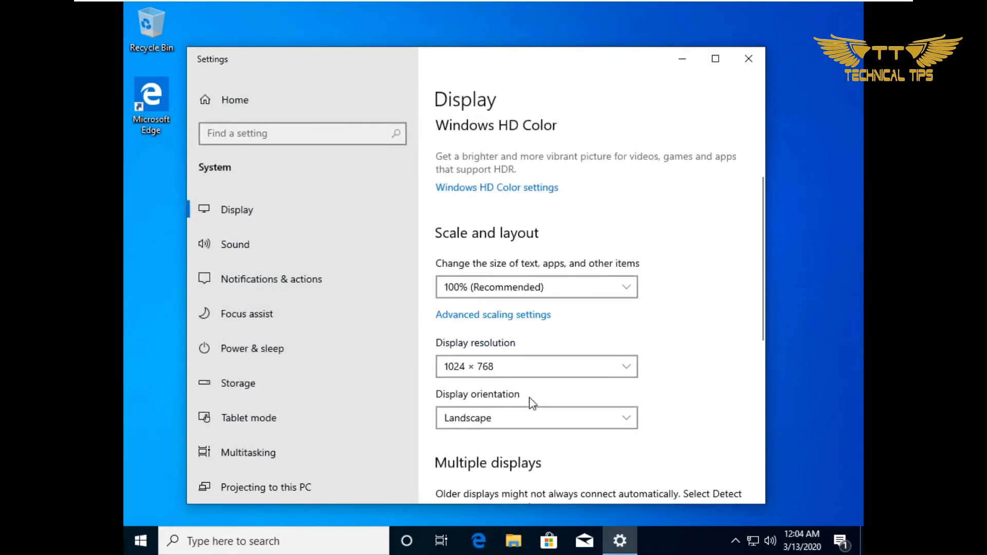
pyautogui.click(526, 366)
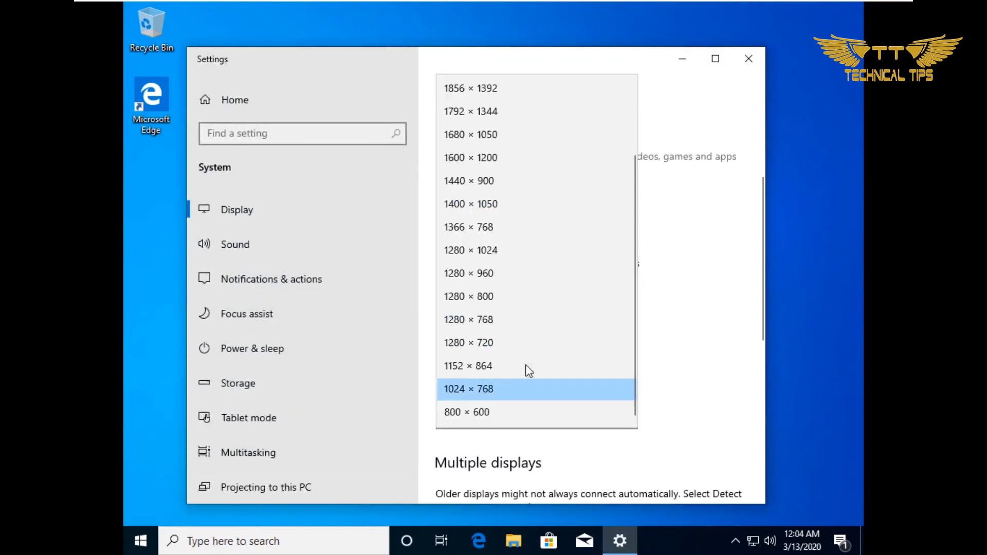
pyautogui.scroll(2, 503, 291)
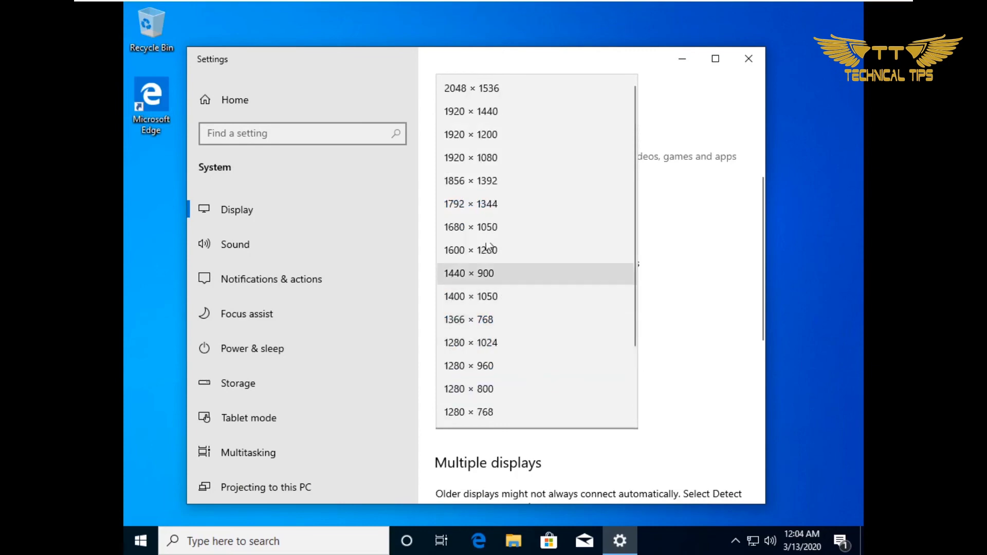
pyautogui.click(478, 159)
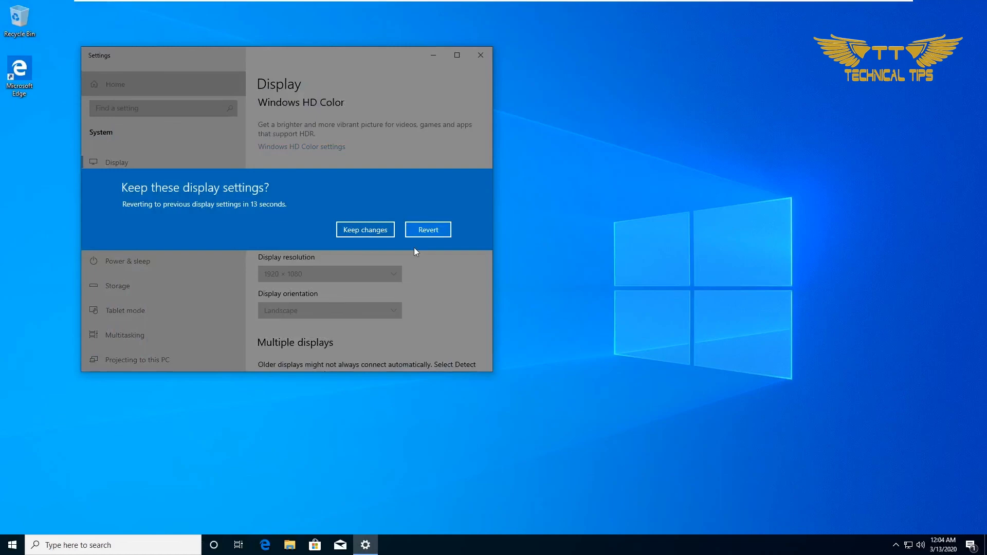
pyautogui.click(387, 232)
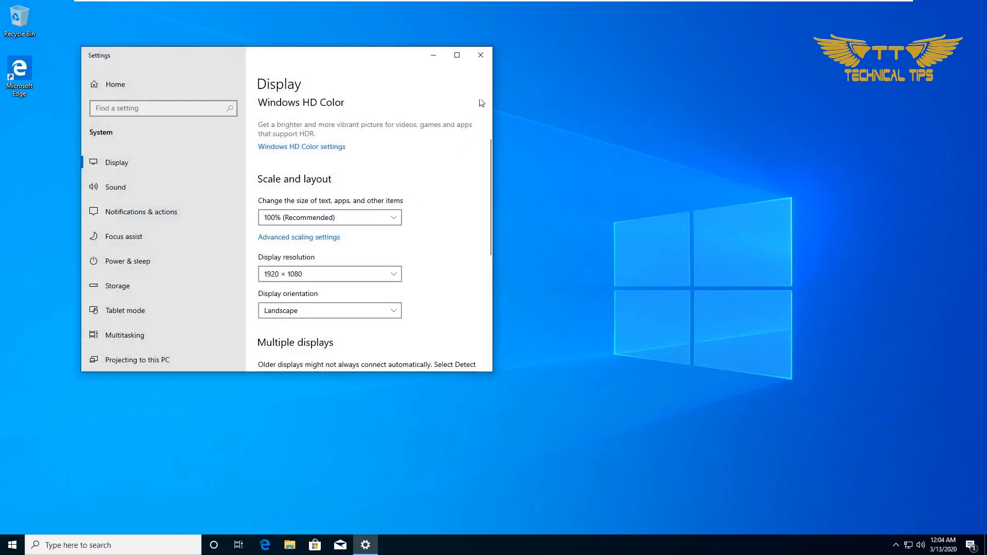
pyautogui.click(486, 58)
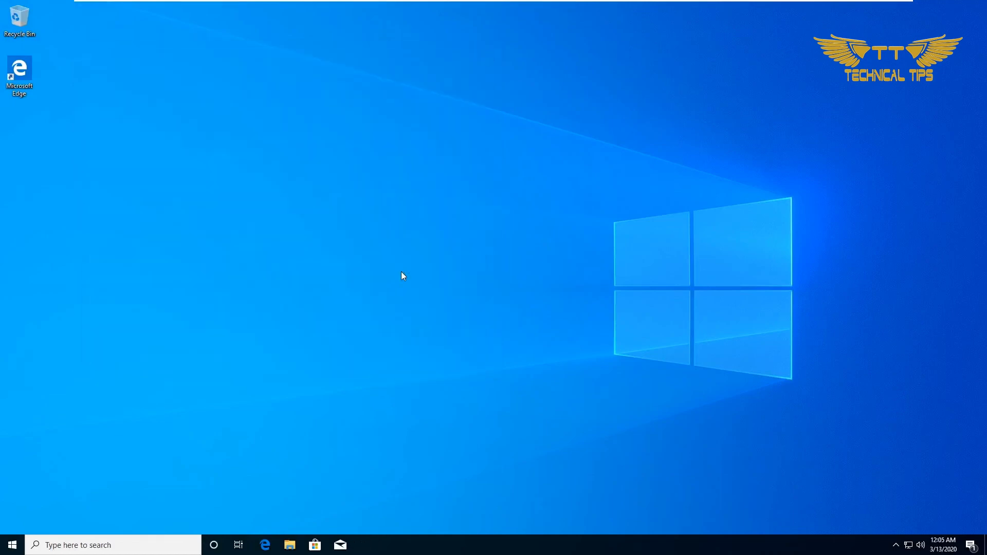
pyautogui.rightClick(475, 338)
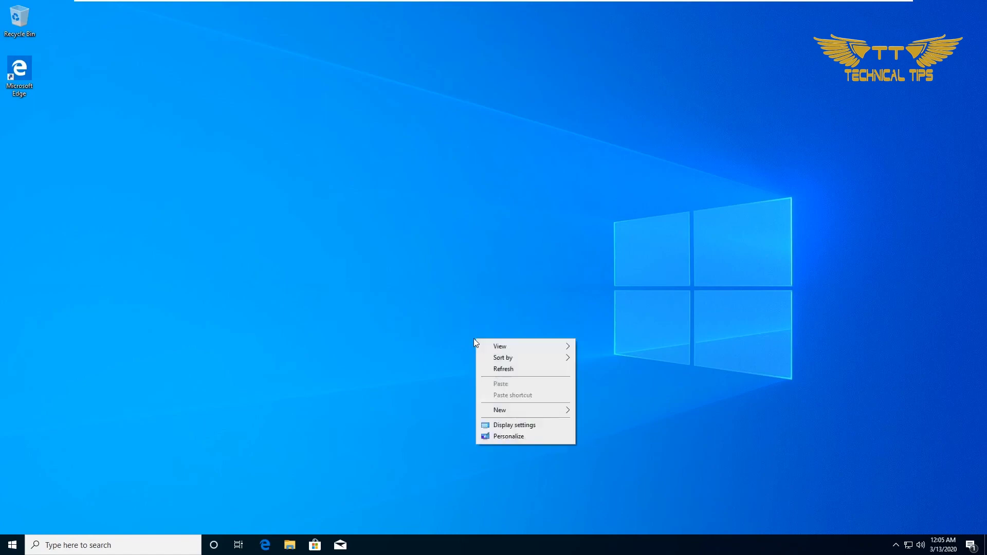
pyautogui.click(515, 425)
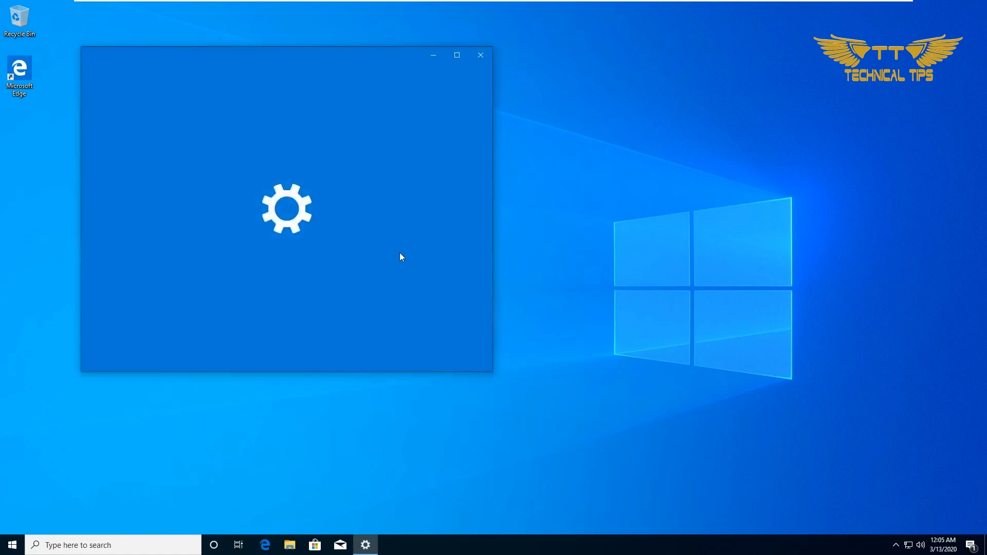
pyautogui.scroll(-2, 353, 266)
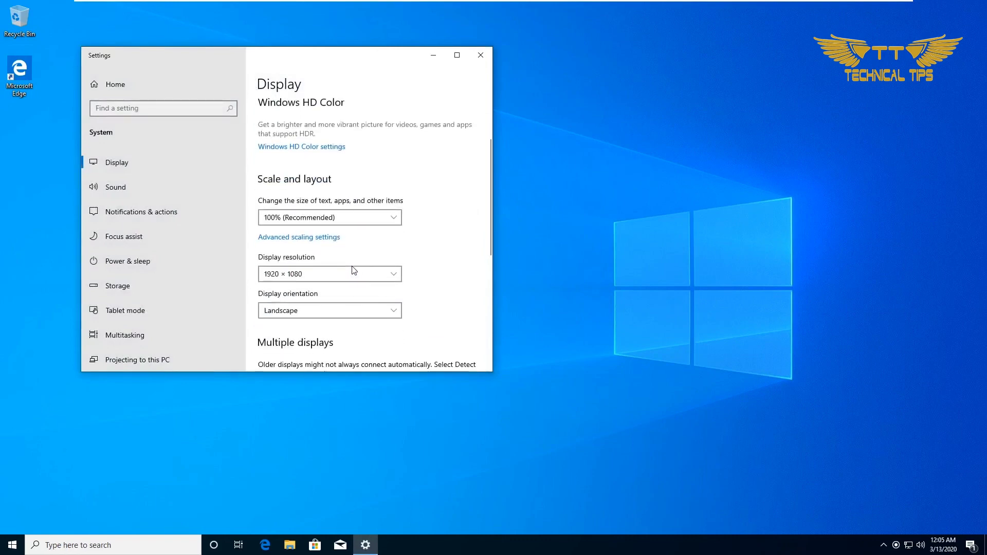
pyautogui.click(328, 276)
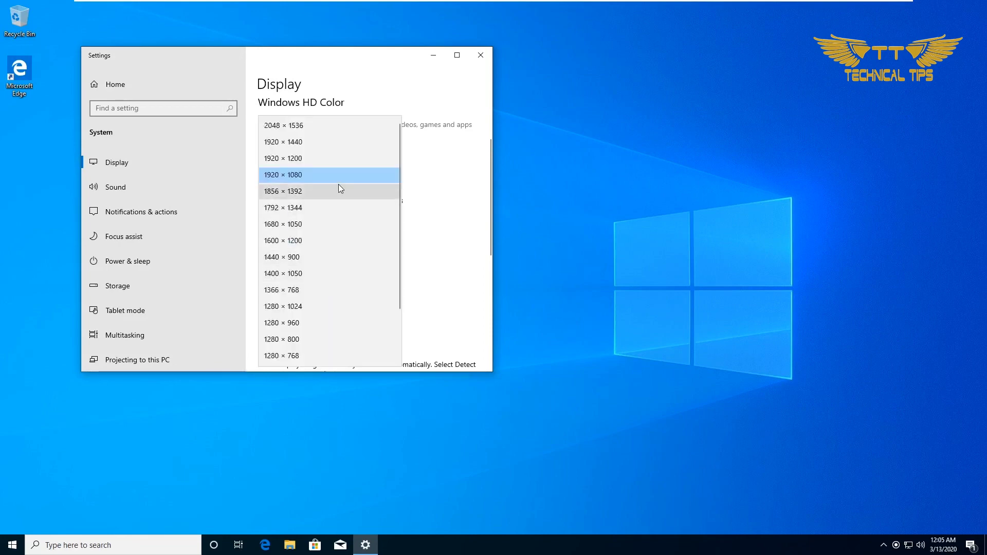
pyautogui.click(433, 183)
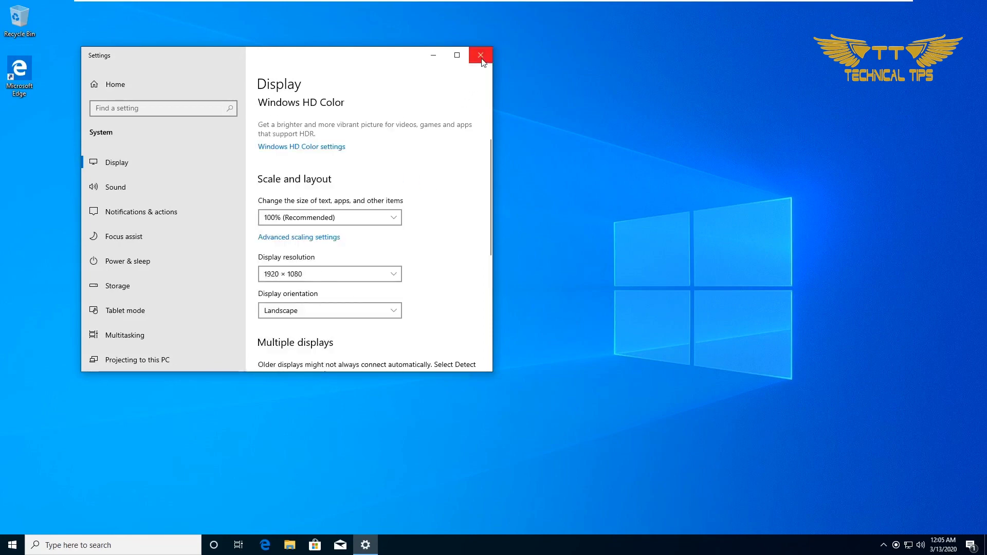
pyautogui.click(481, 57)
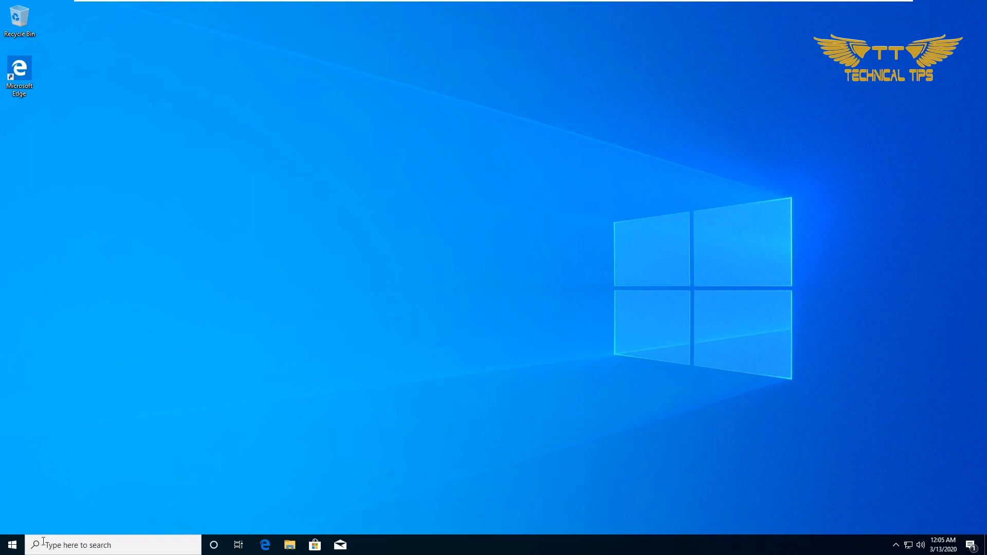
pyautogui.rightClick(13, 547)
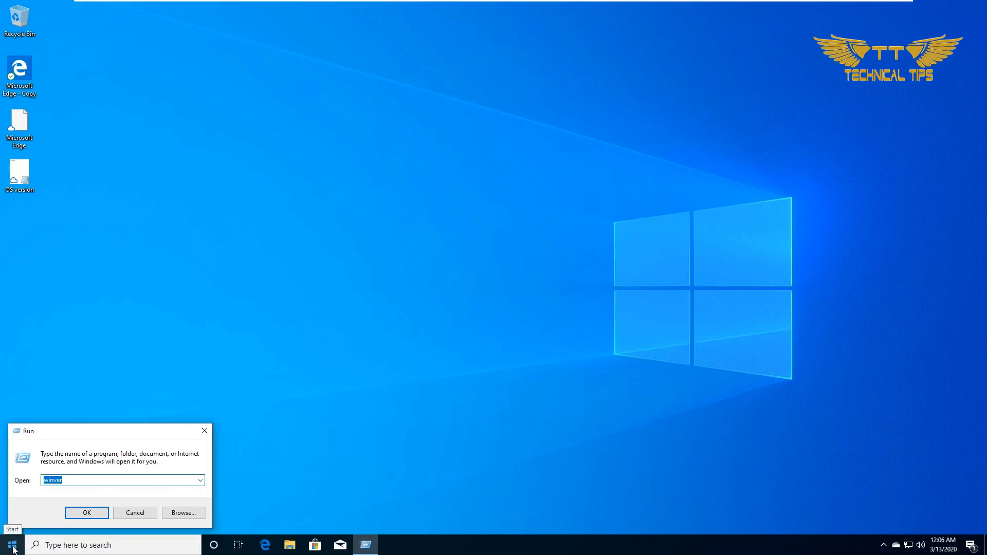
pyautogui.rightClick(14, 548)
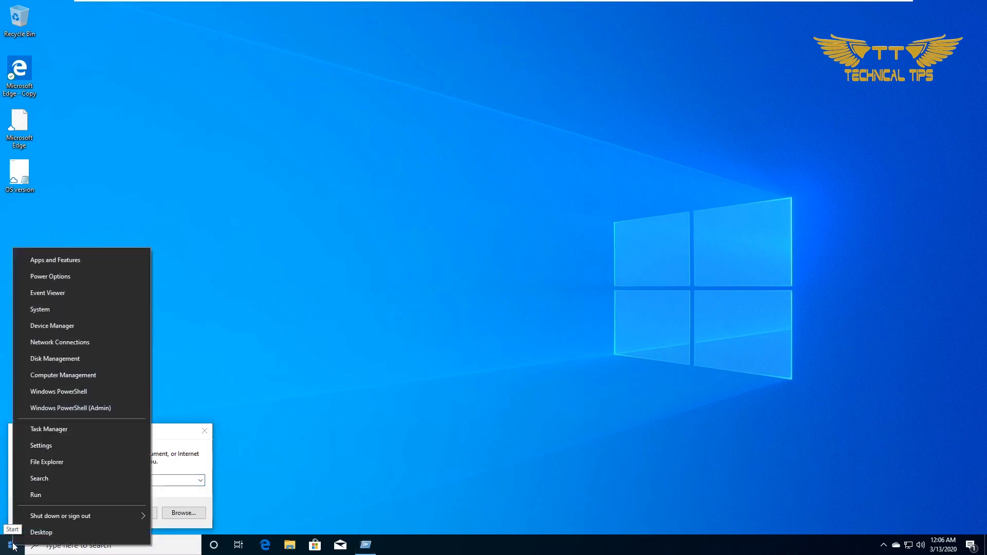
pyautogui.click(183, 443)
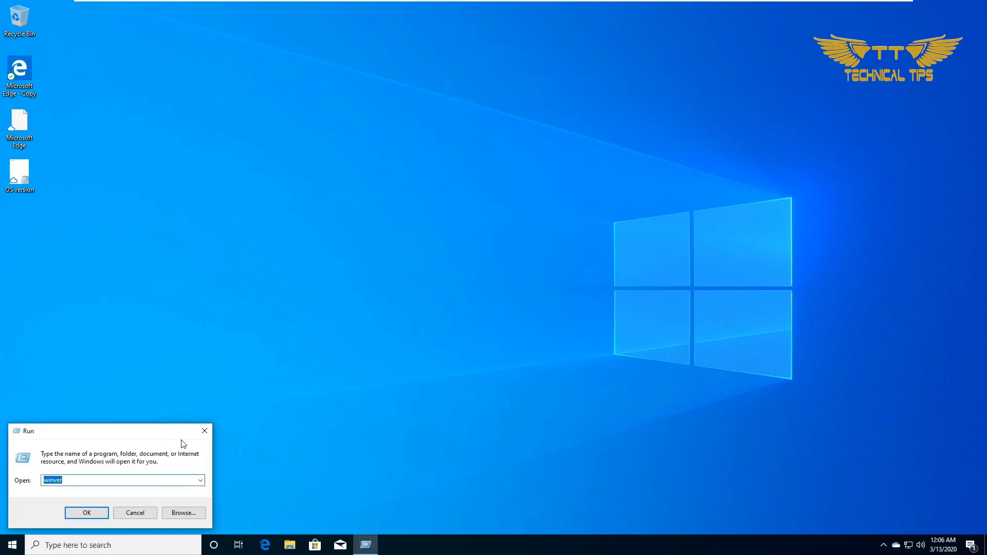
pyautogui.click(83, 484)
pyautogui.click(86, 513)
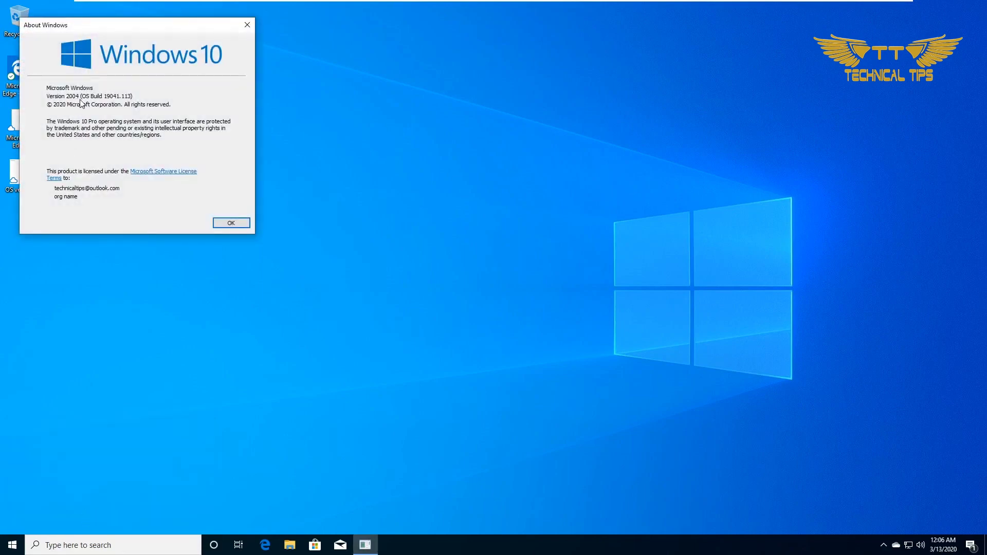
pyautogui.moveTo(142, 30); pyautogui.dragTo(310, 58)
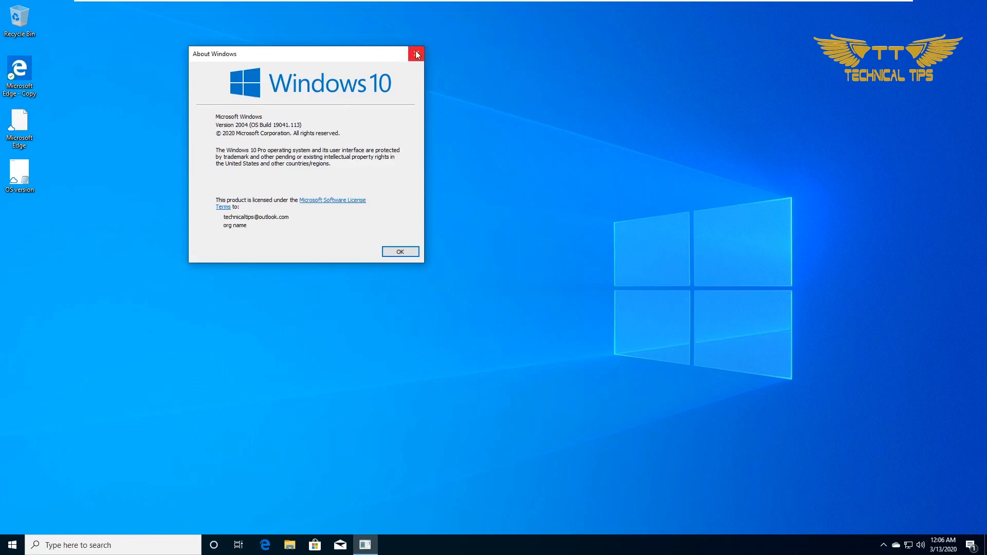
pyautogui.click(406, 253)
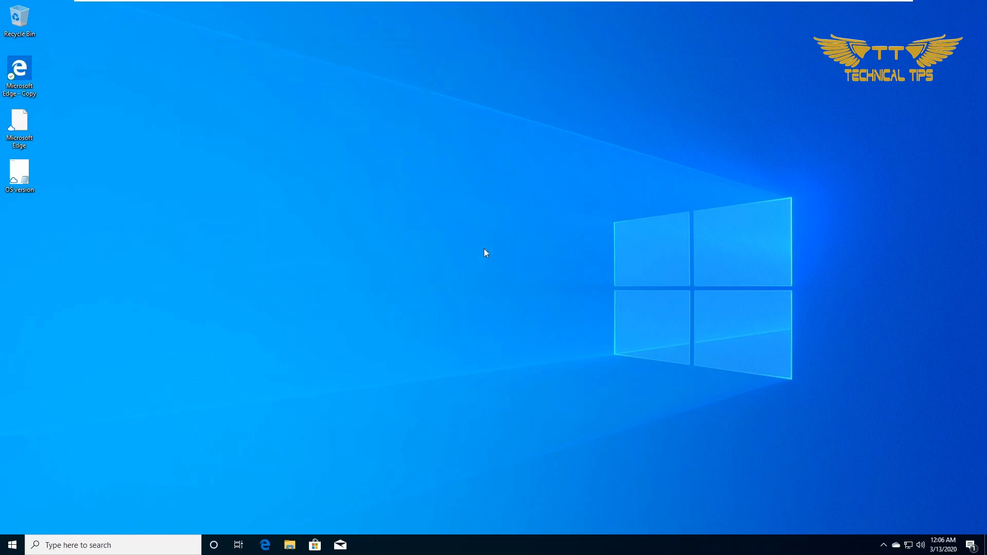